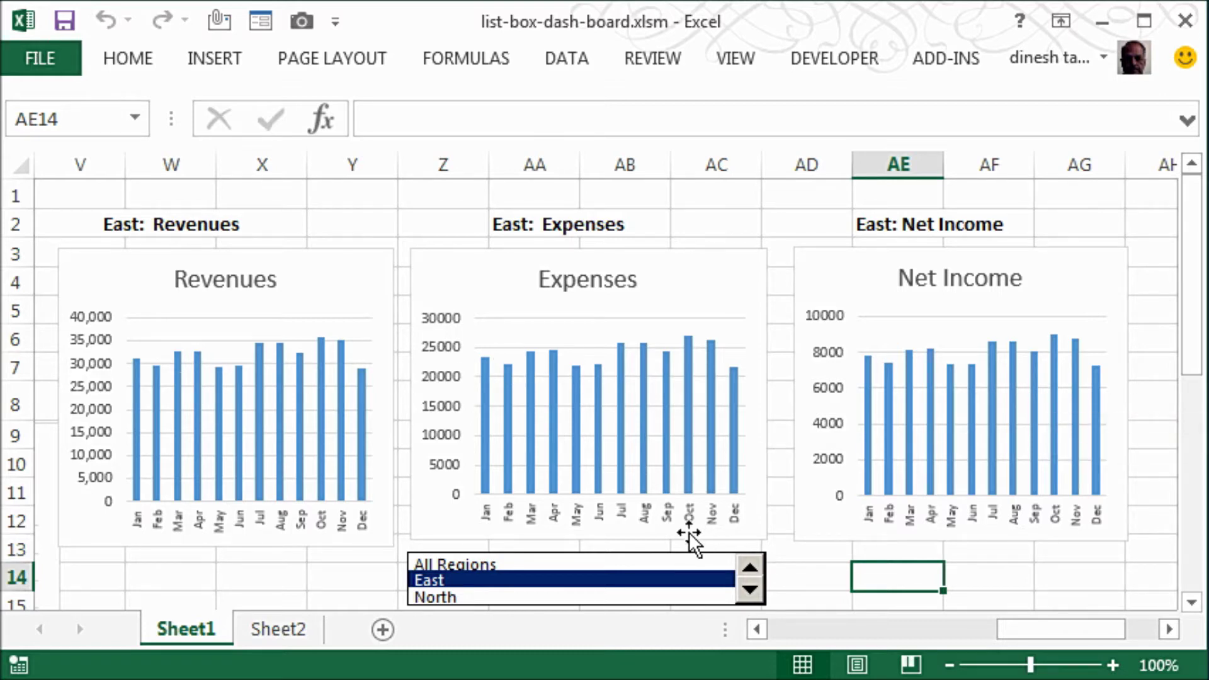
- Review the region list box's control settings, then select its linked cell T2
right_click(678, 557)
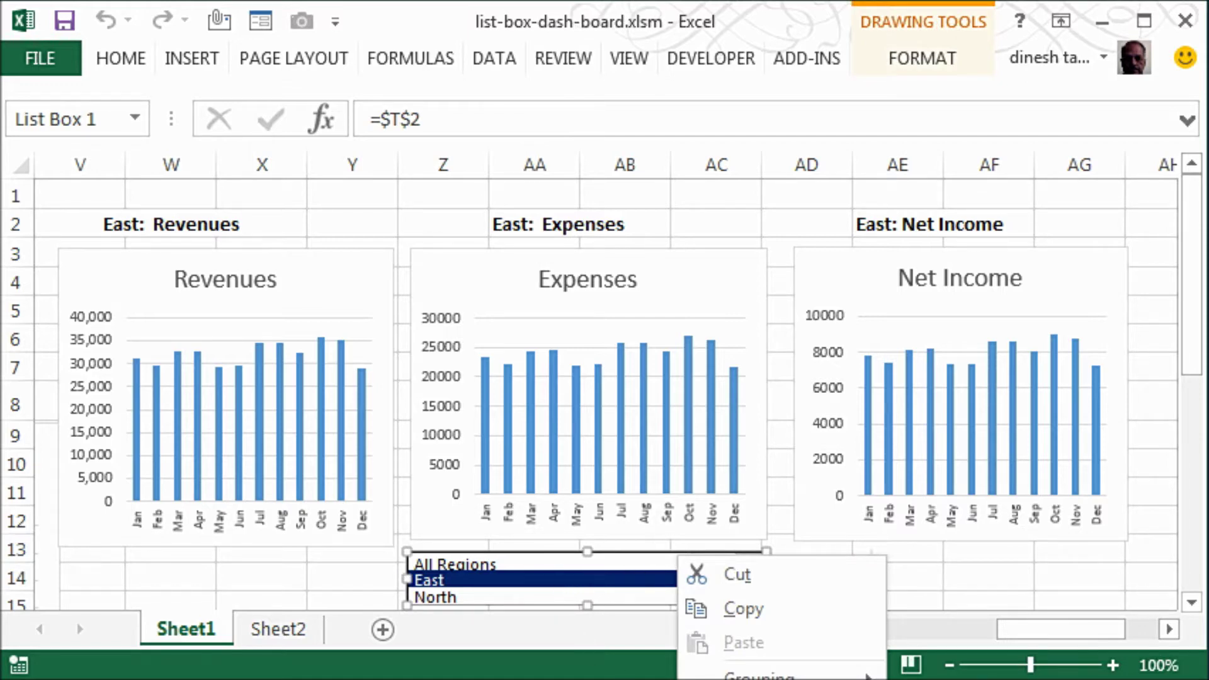
key(f)
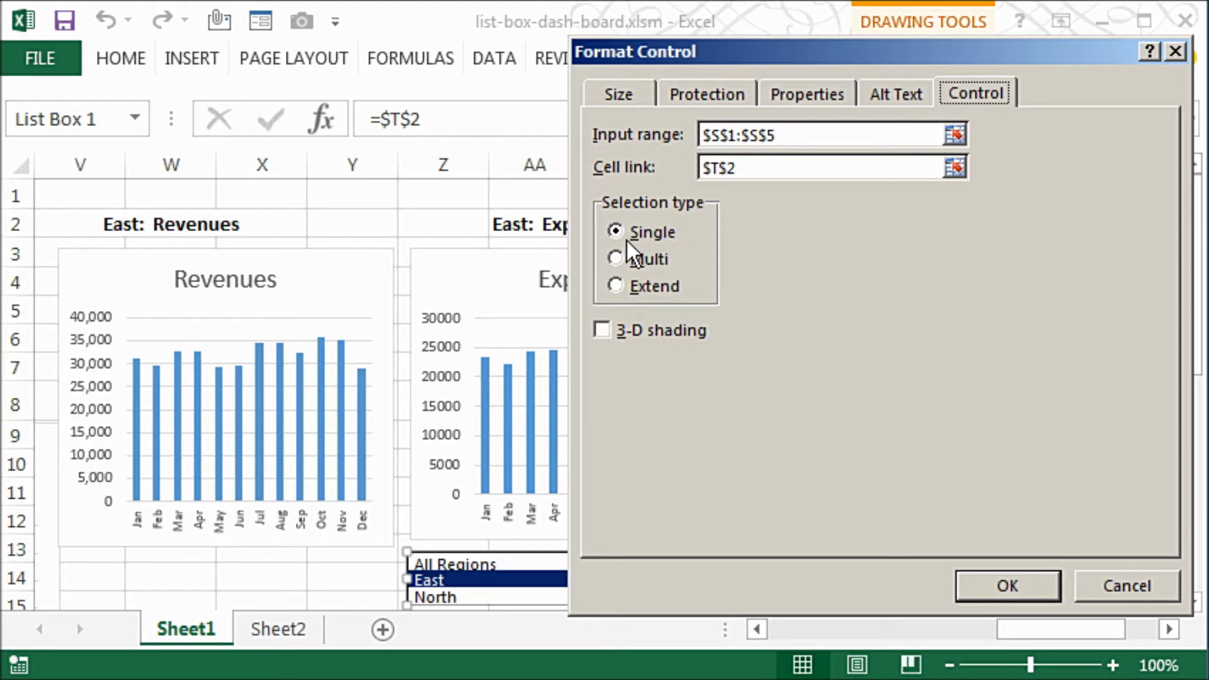
click(974, 585)
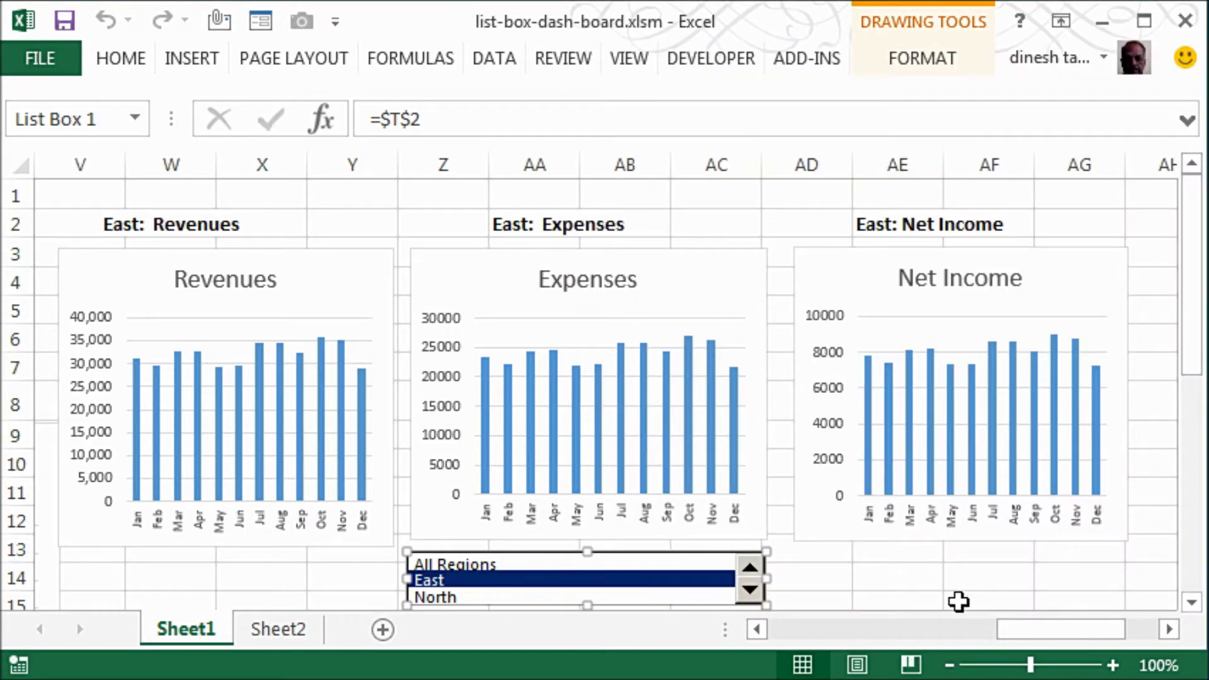
click(764, 630)
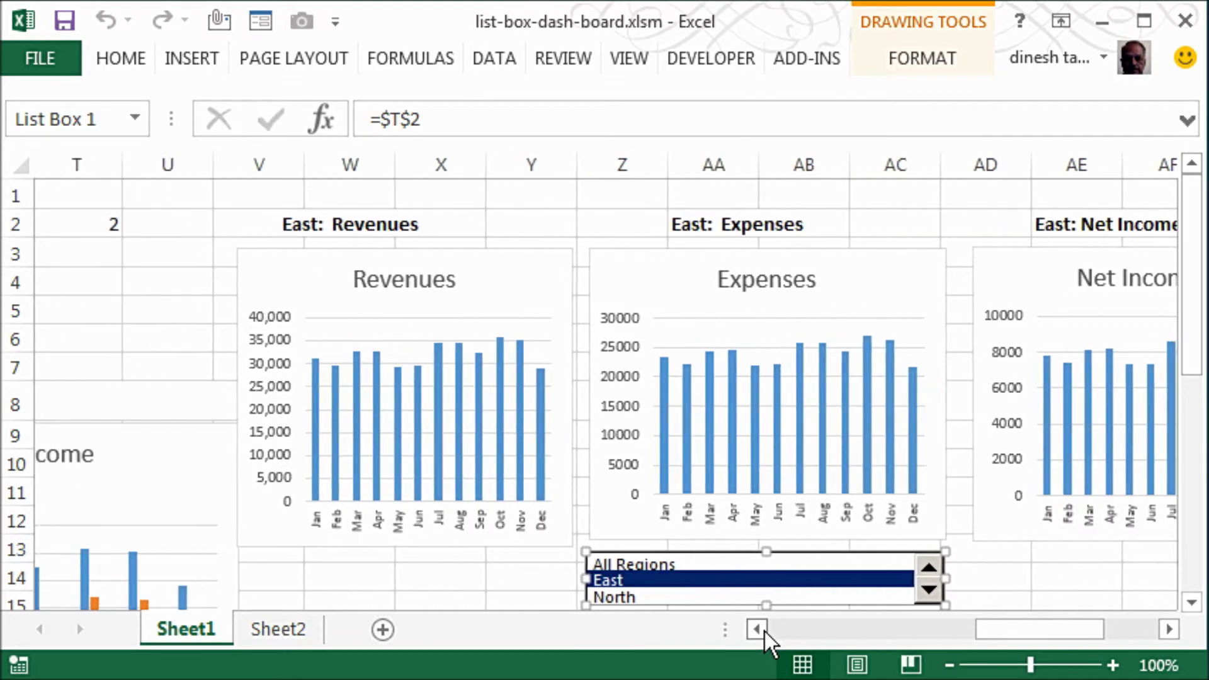
click(764, 631)
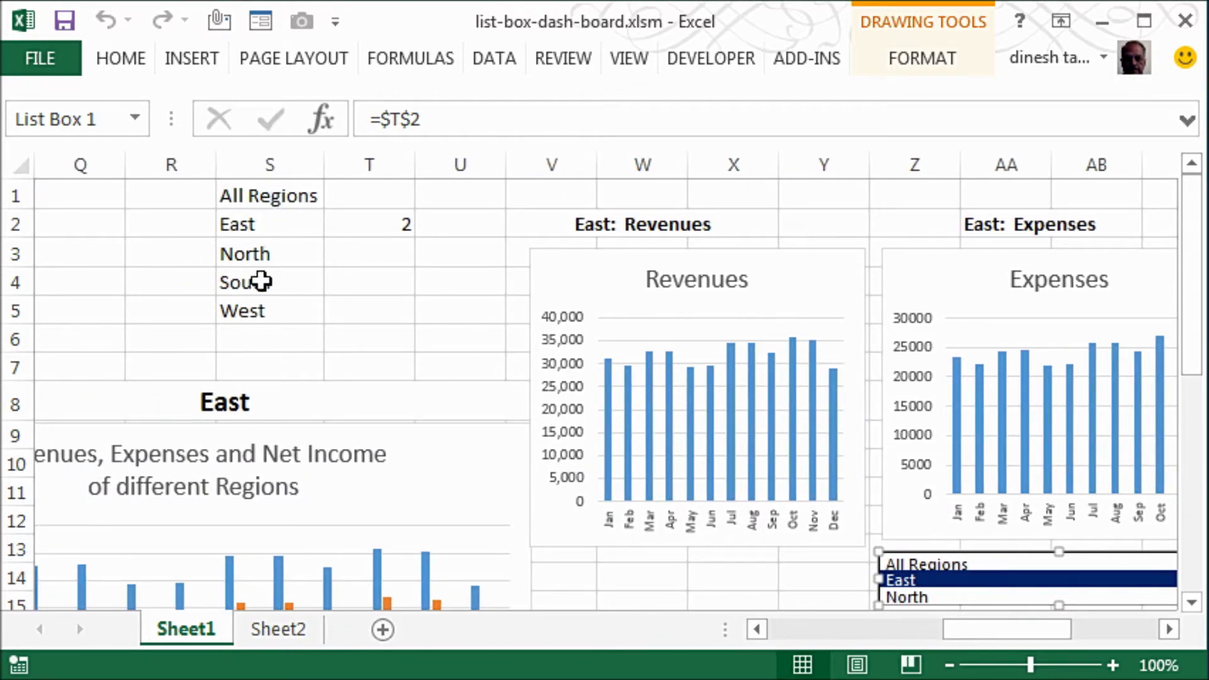
click(384, 219)
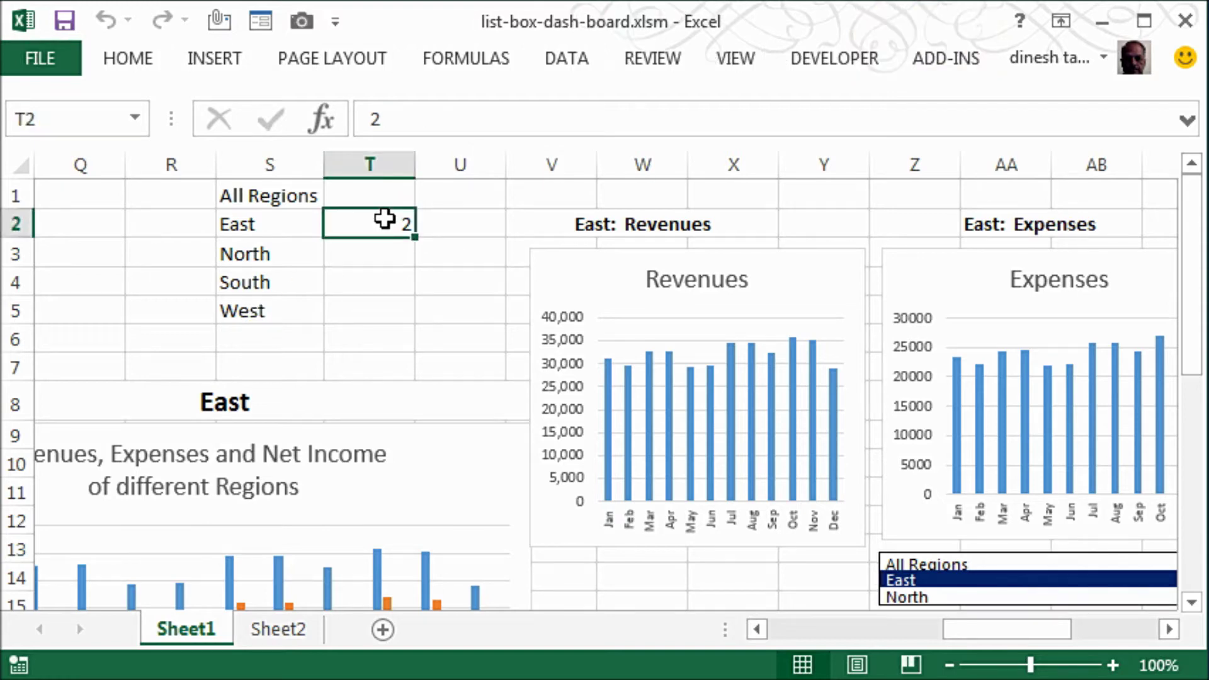
- Pick All Regions, East, North and South in turn, watching T2 and the charts update
click(922, 565)
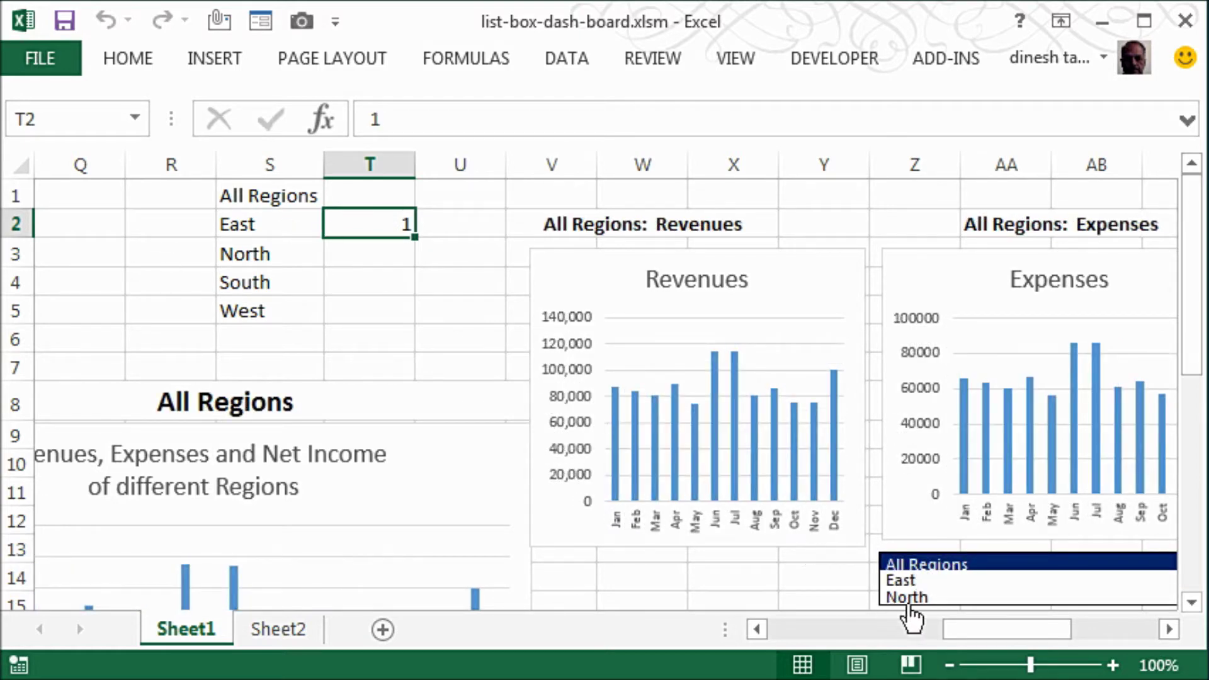
click(900, 579)
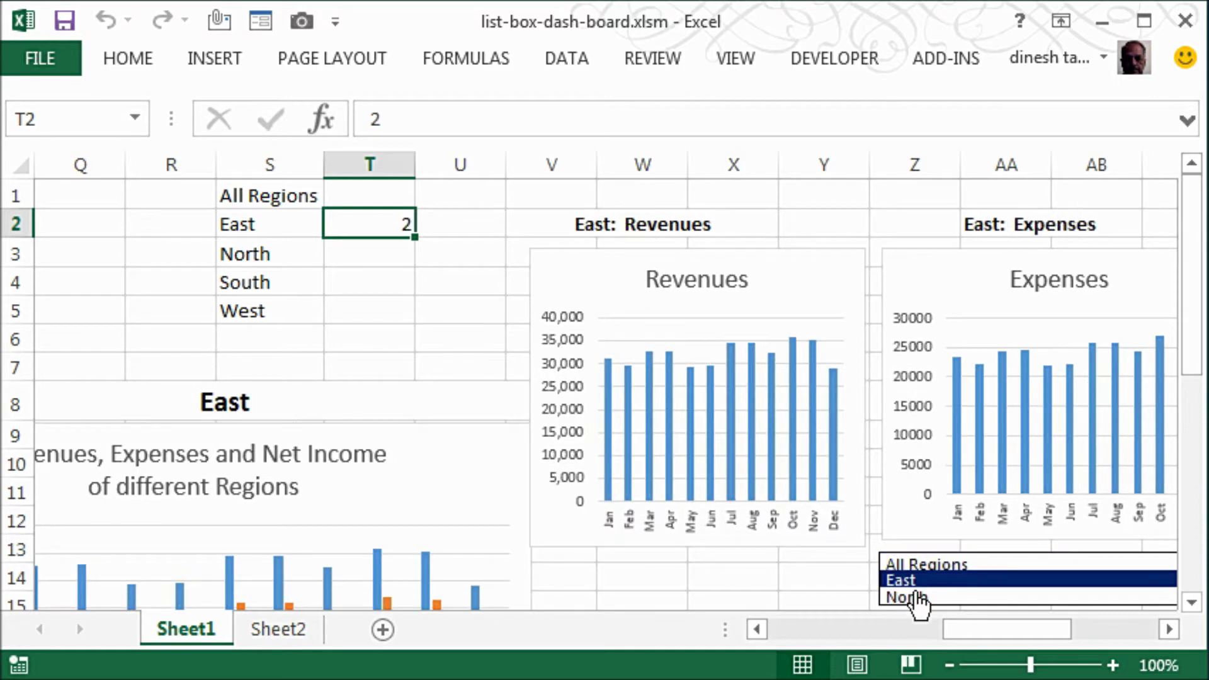
click(918, 597)
click(1193, 604)
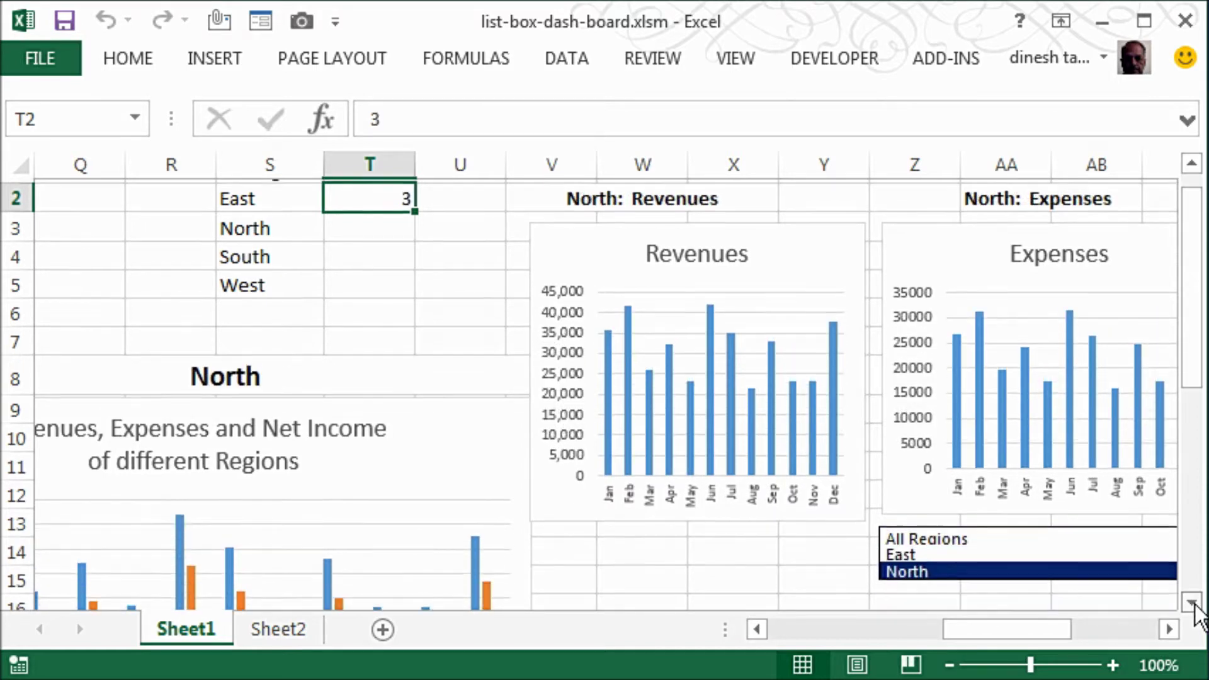
click(1193, 603)
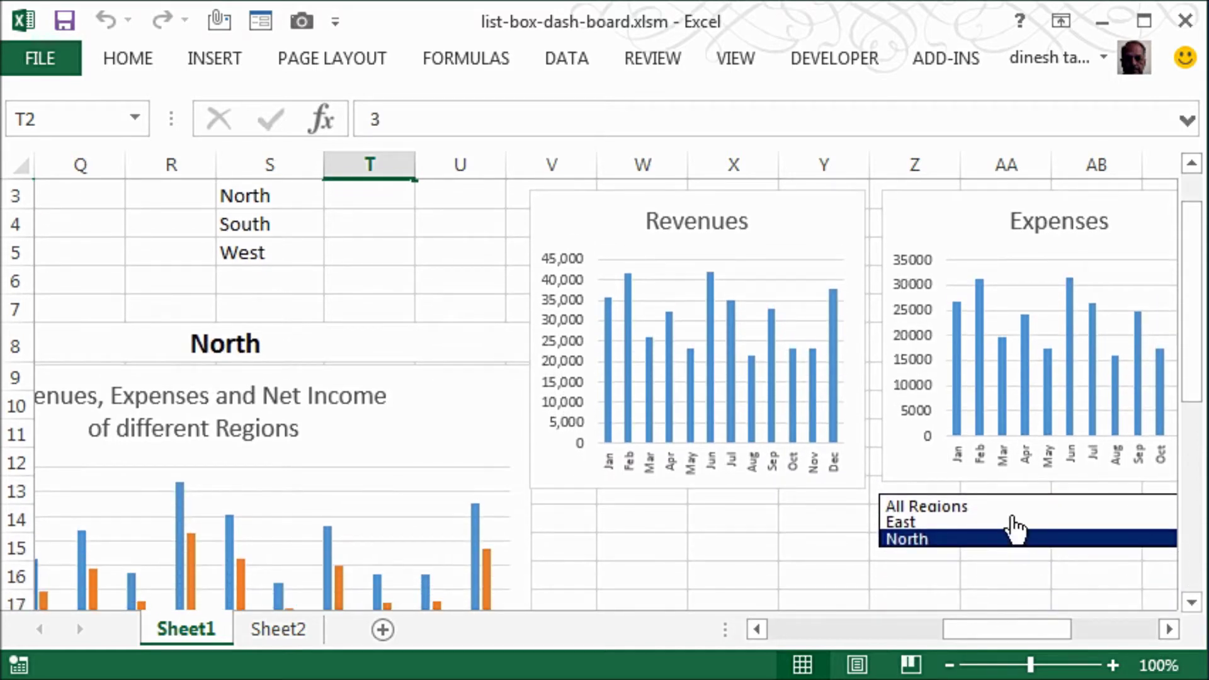
click(1168, 629)
click(1168, 629)
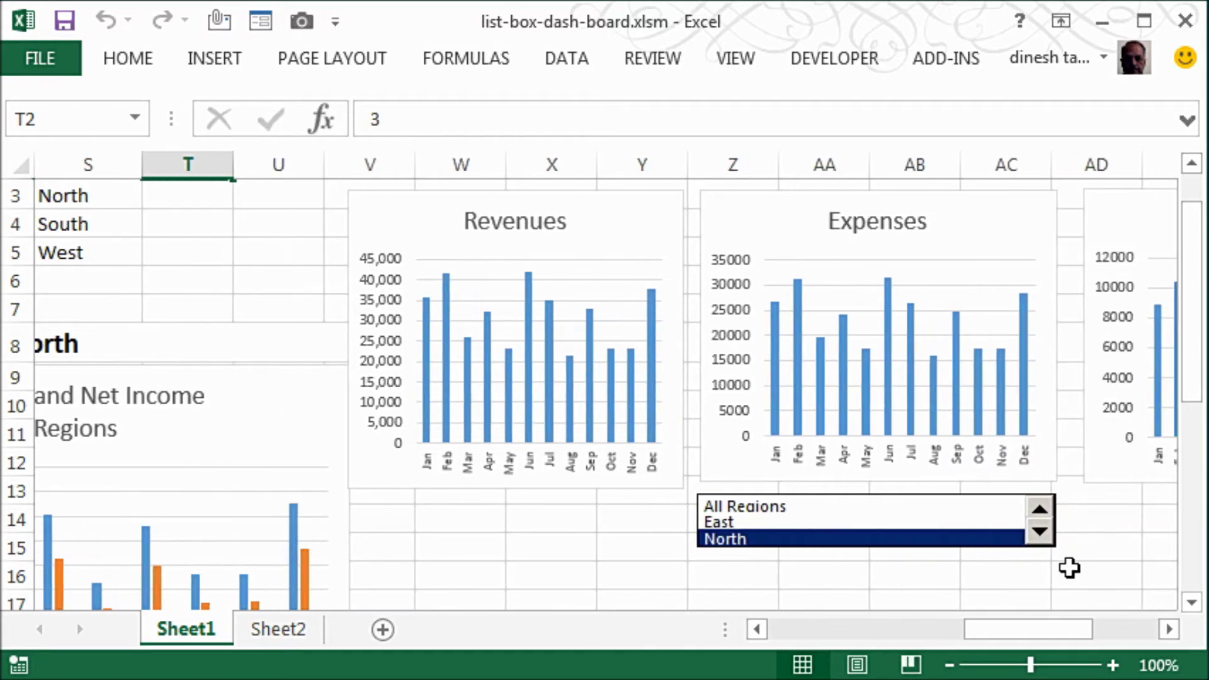
click(1039, 535)
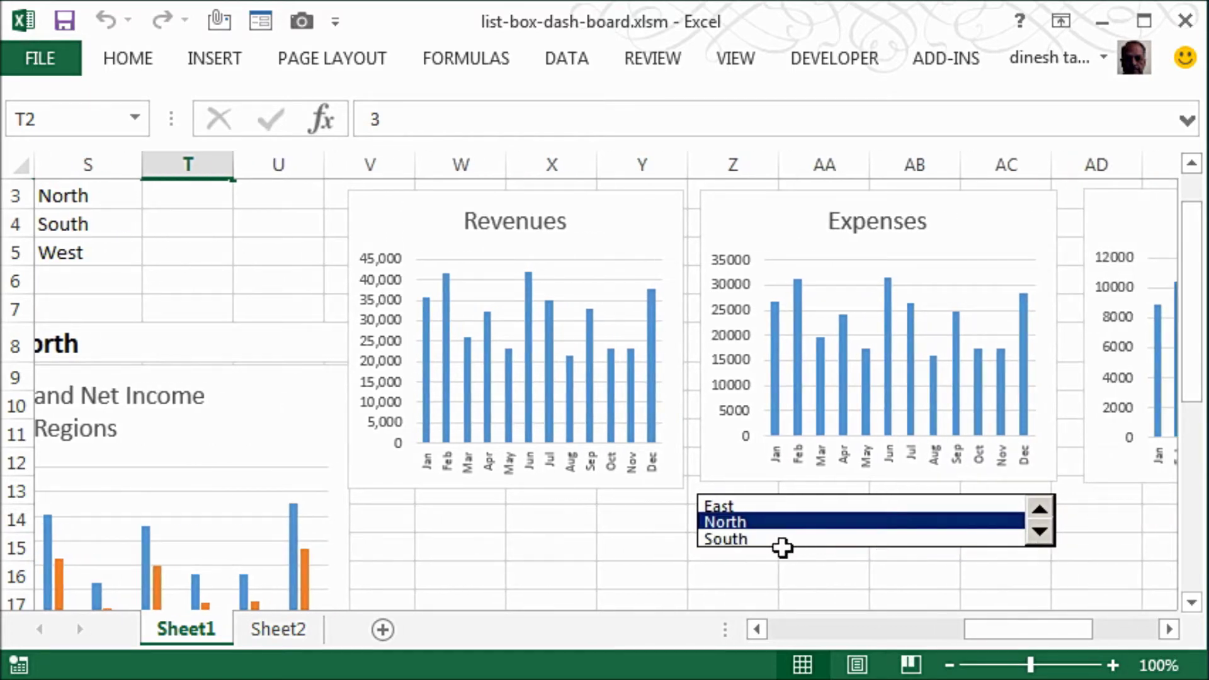
click(747, 549)
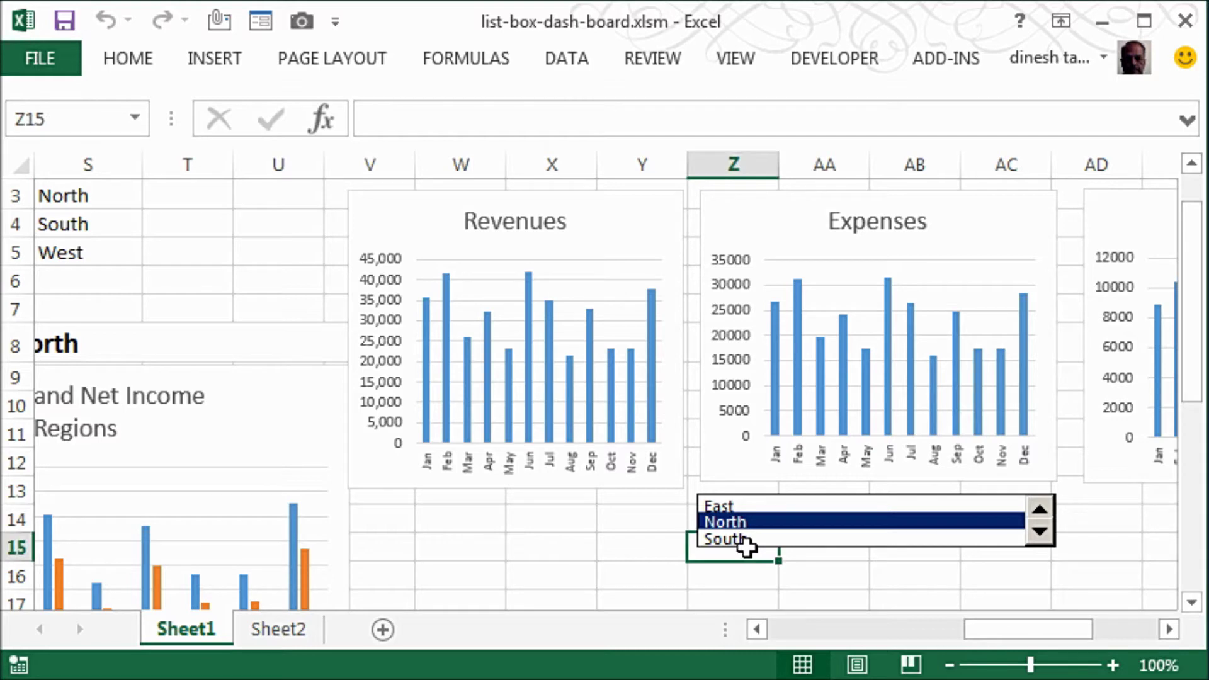
click(737, 541)
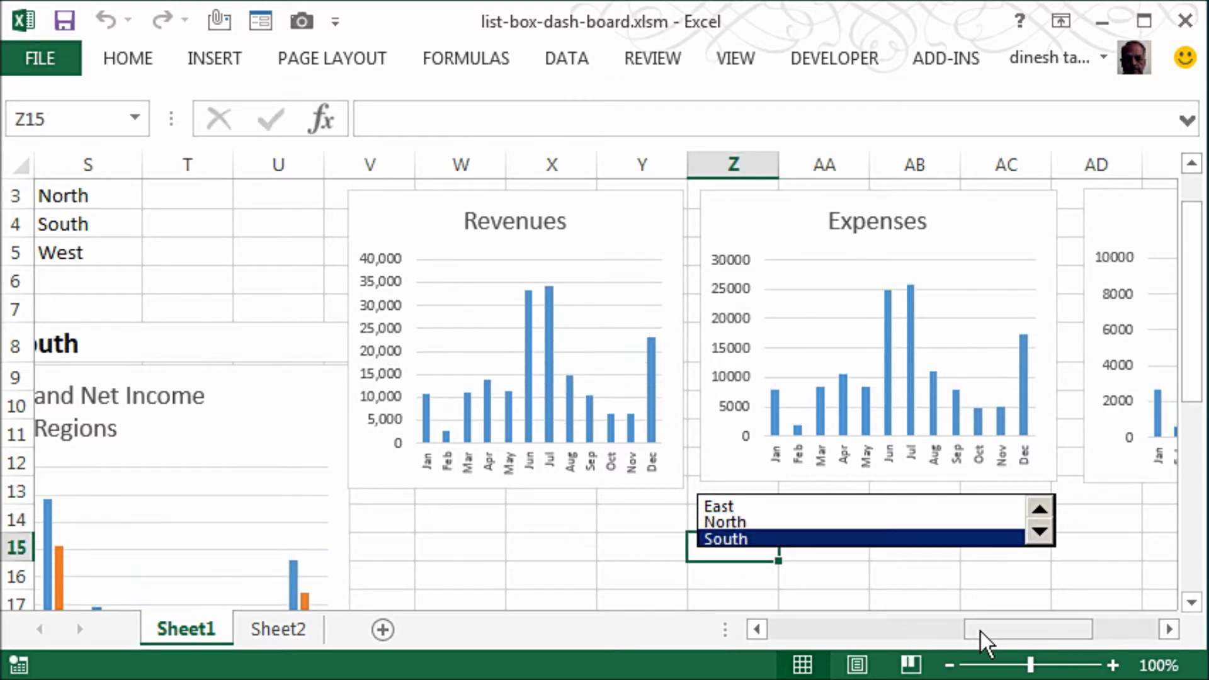
- Choose West in the list box and confirm T2 now holds 5
drag(981, 632, 958, 631)
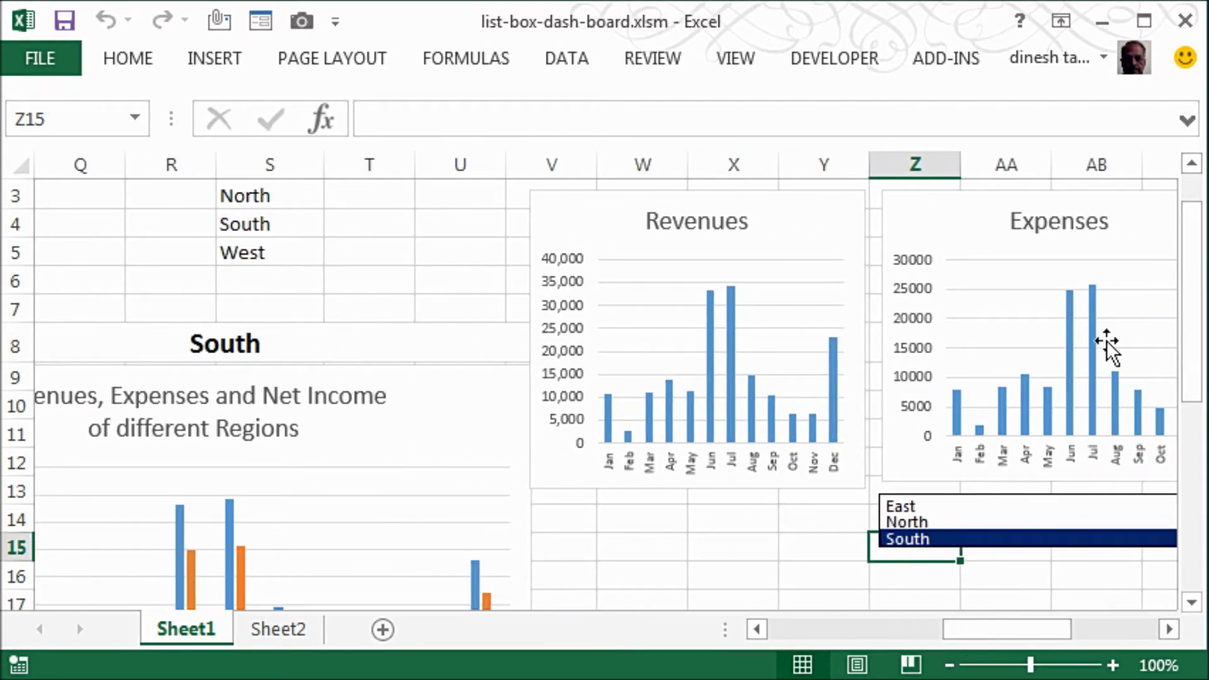
drag(1200, 271, 1200, 258)
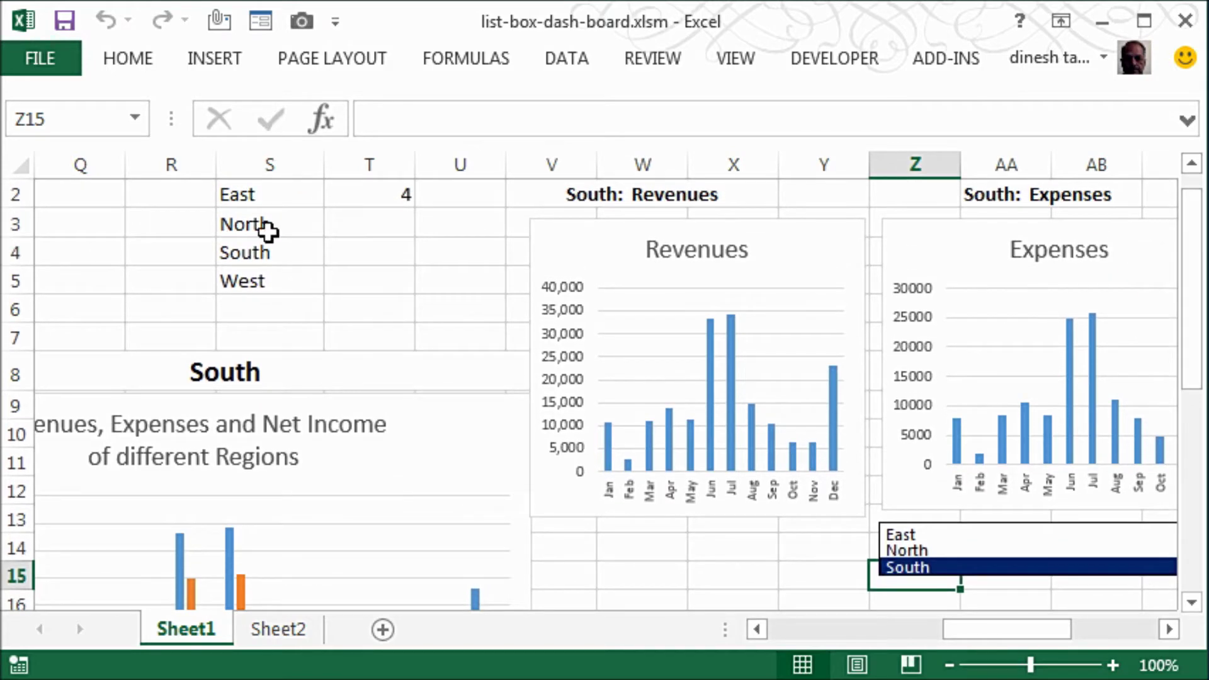
click(1169, 628)
click(1170, 628)
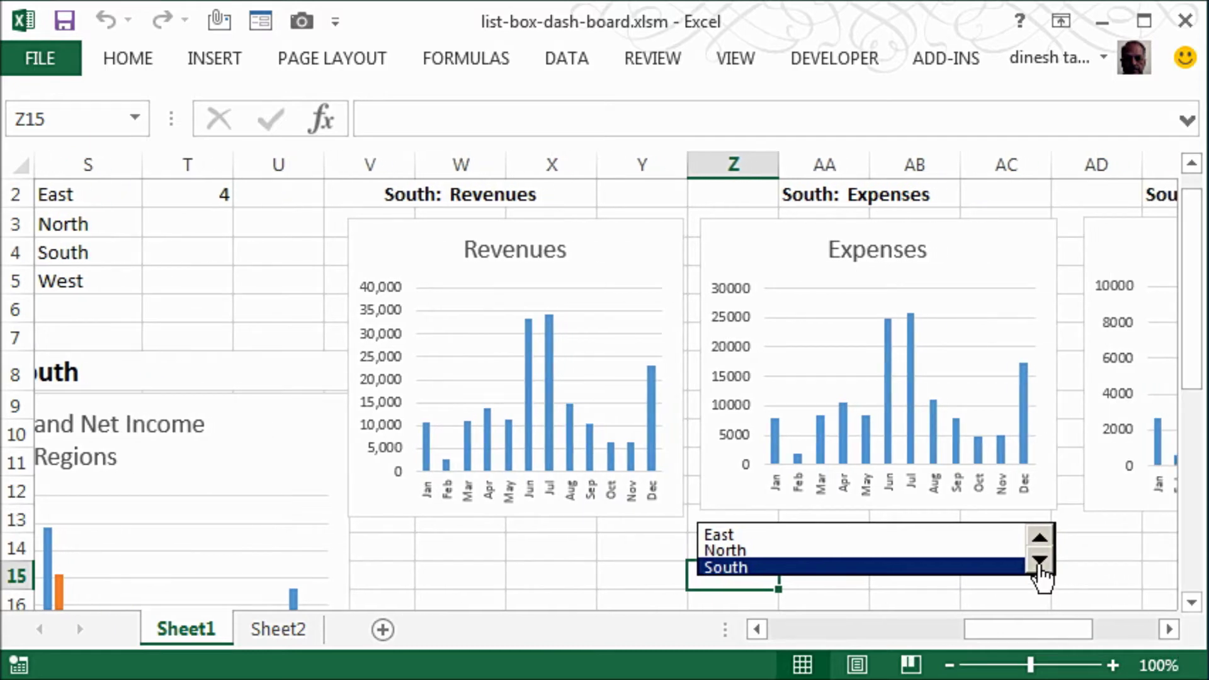
click(1040, 566)
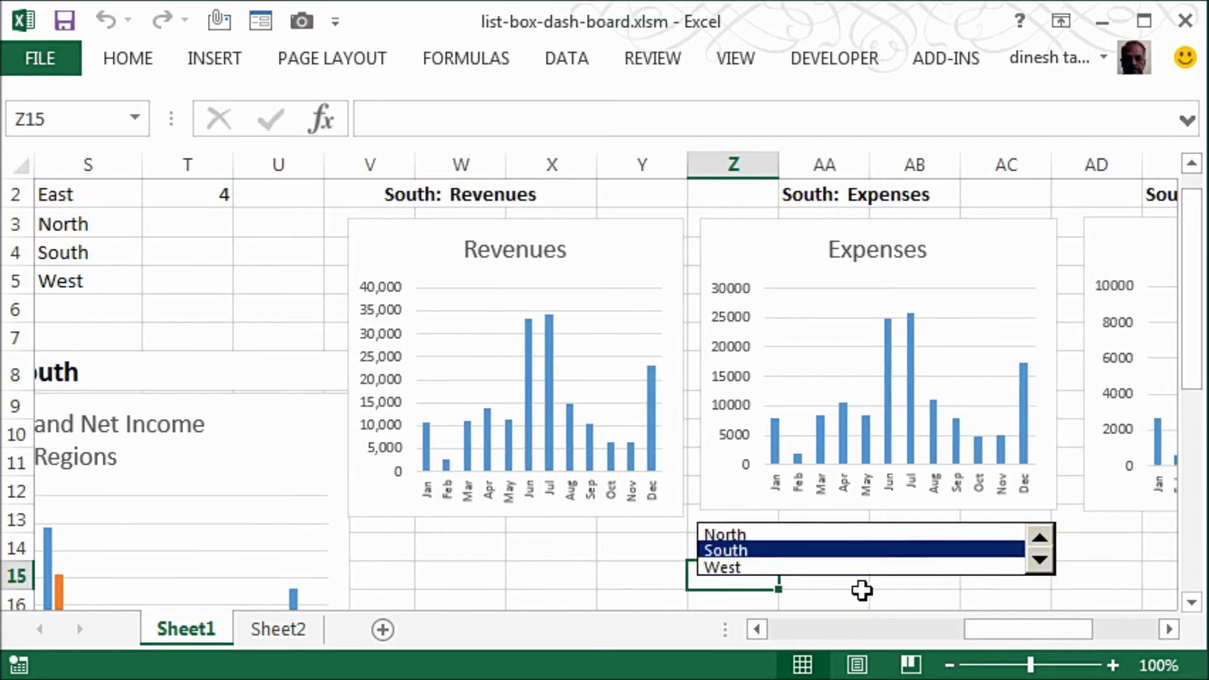
click(725, 569)
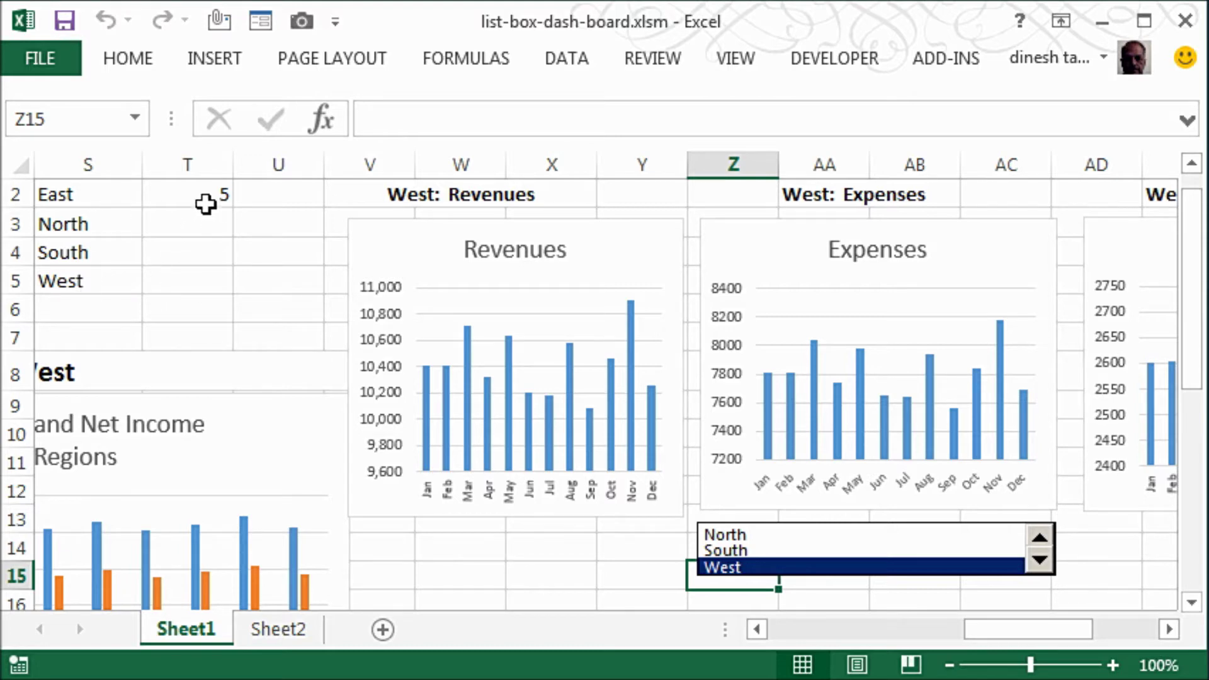
click(197, 189)
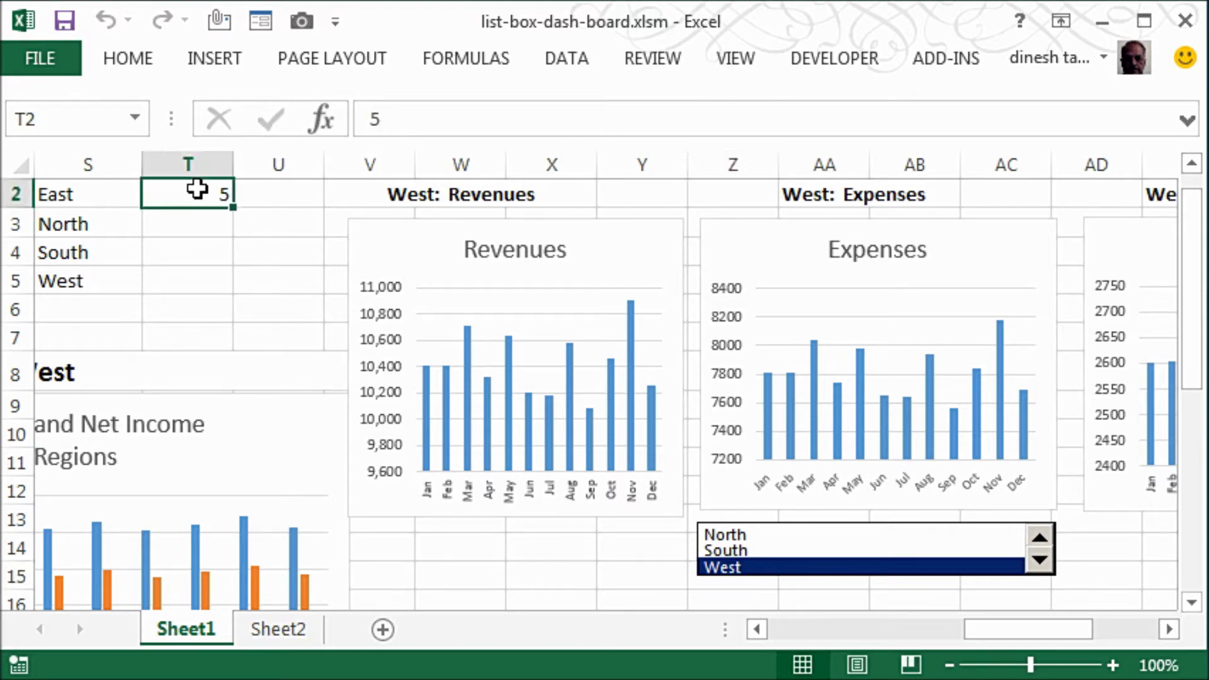
click(1170, 629)
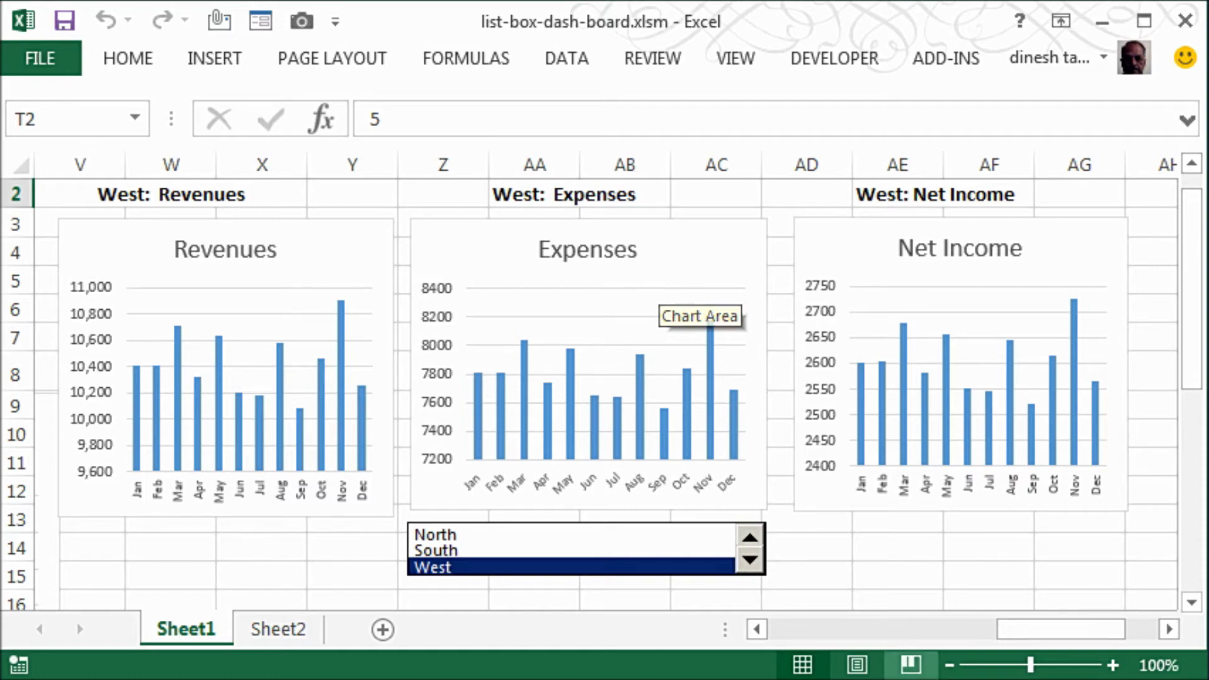
- Drag the horizontal scrollbar back left to show the regional monthly Revenues and Expenses tables
drag(1055, 631, 814, 633)
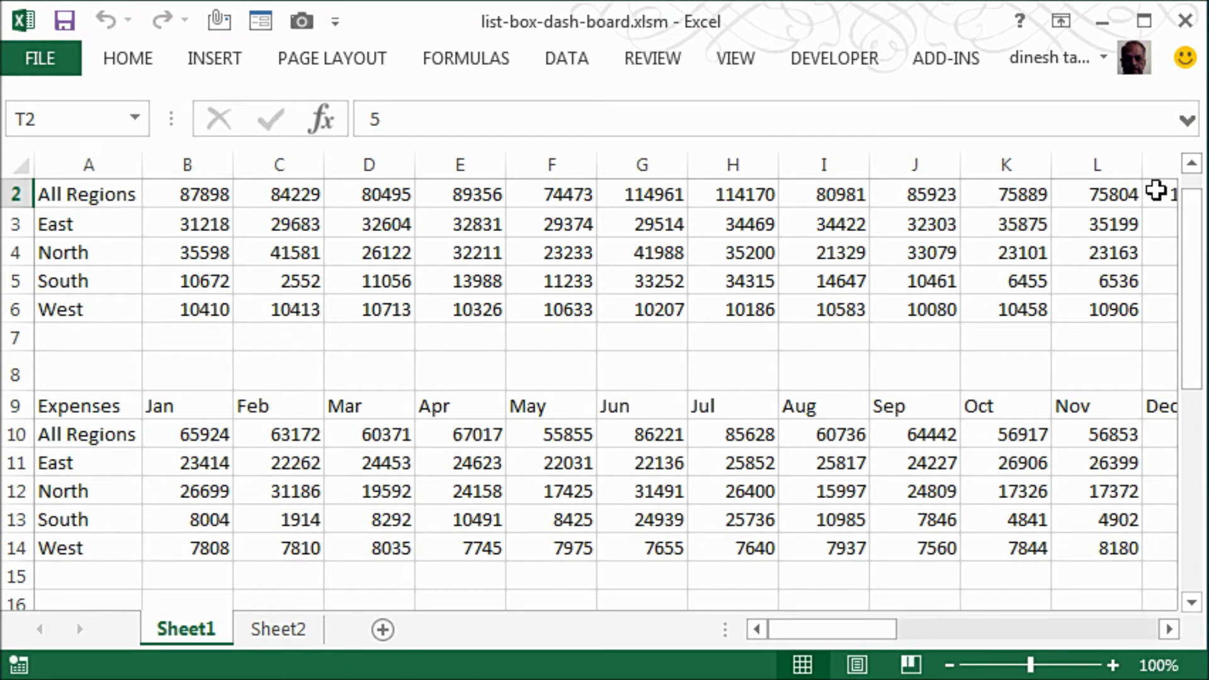
click(1191, 163)
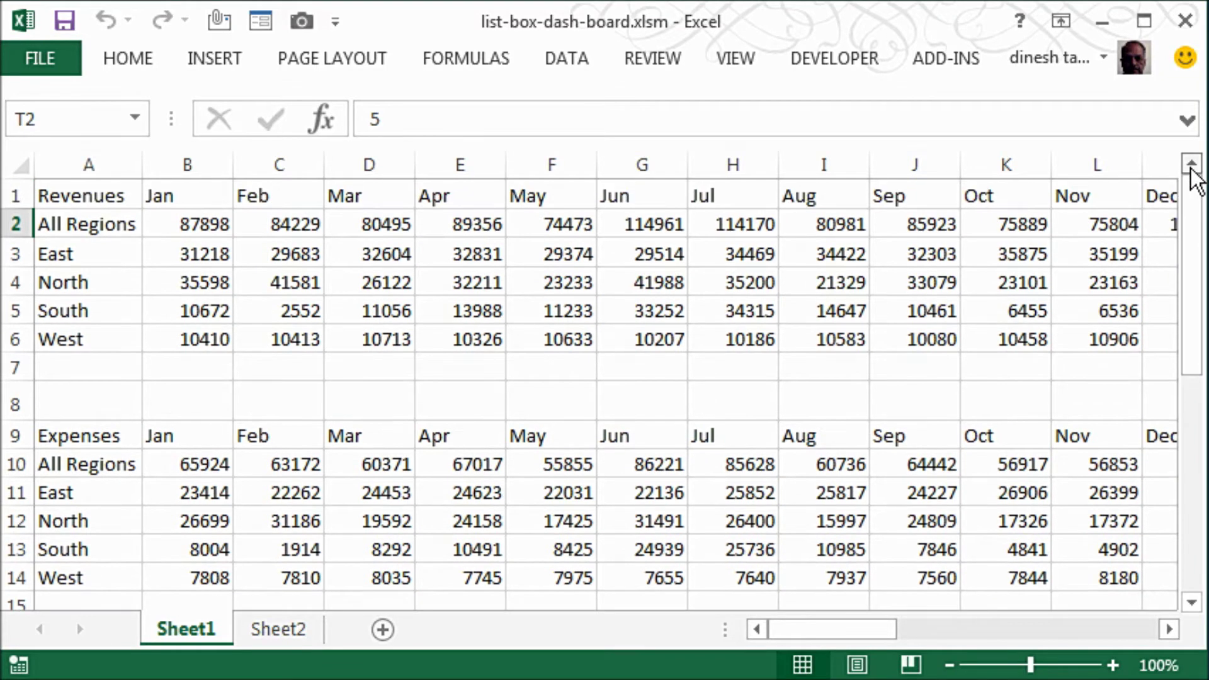
click(101, 197)
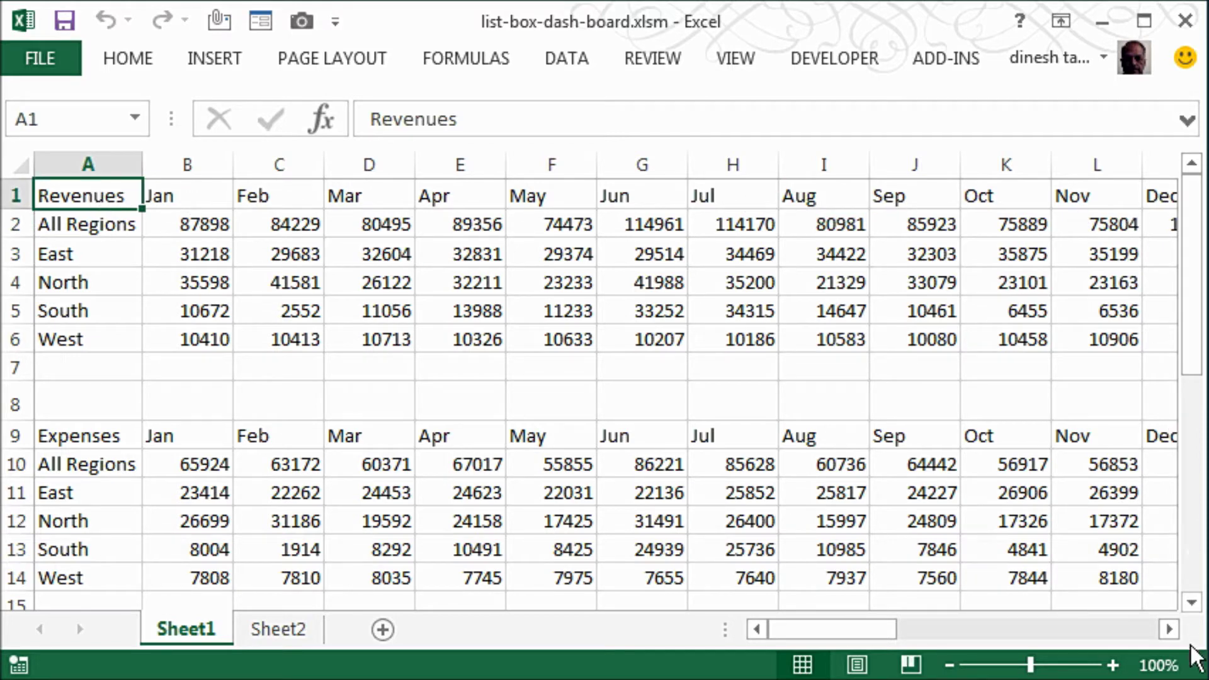
click(1175, 630)
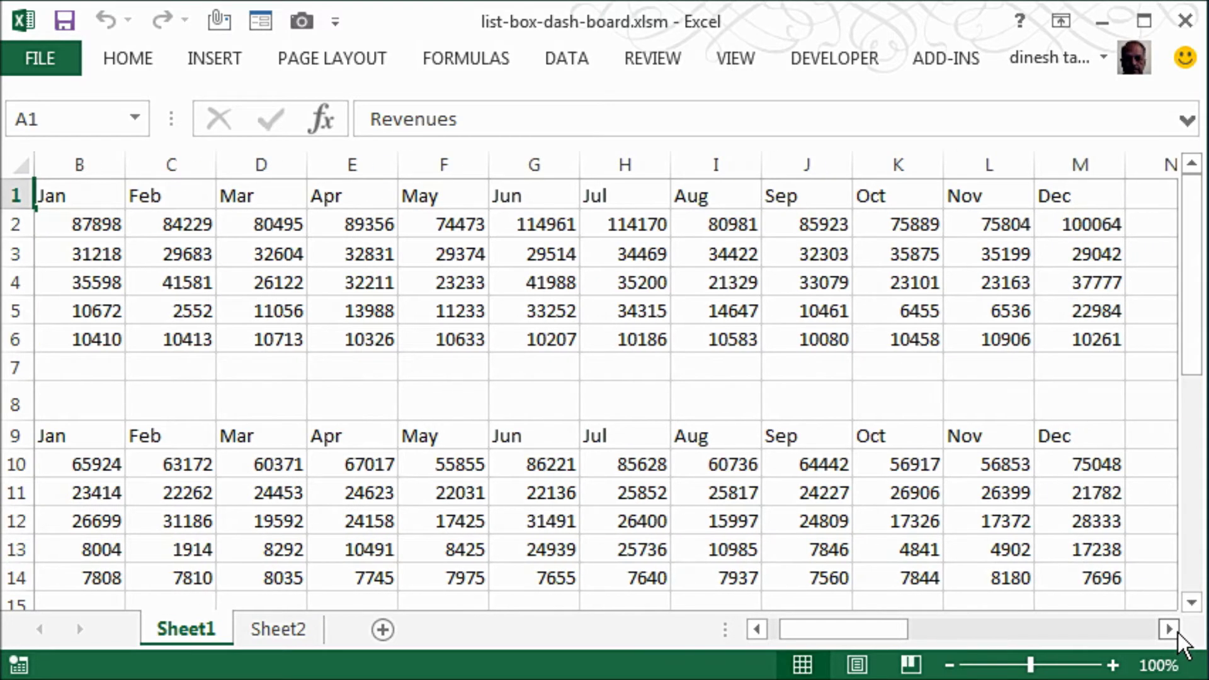
click(762, 629)
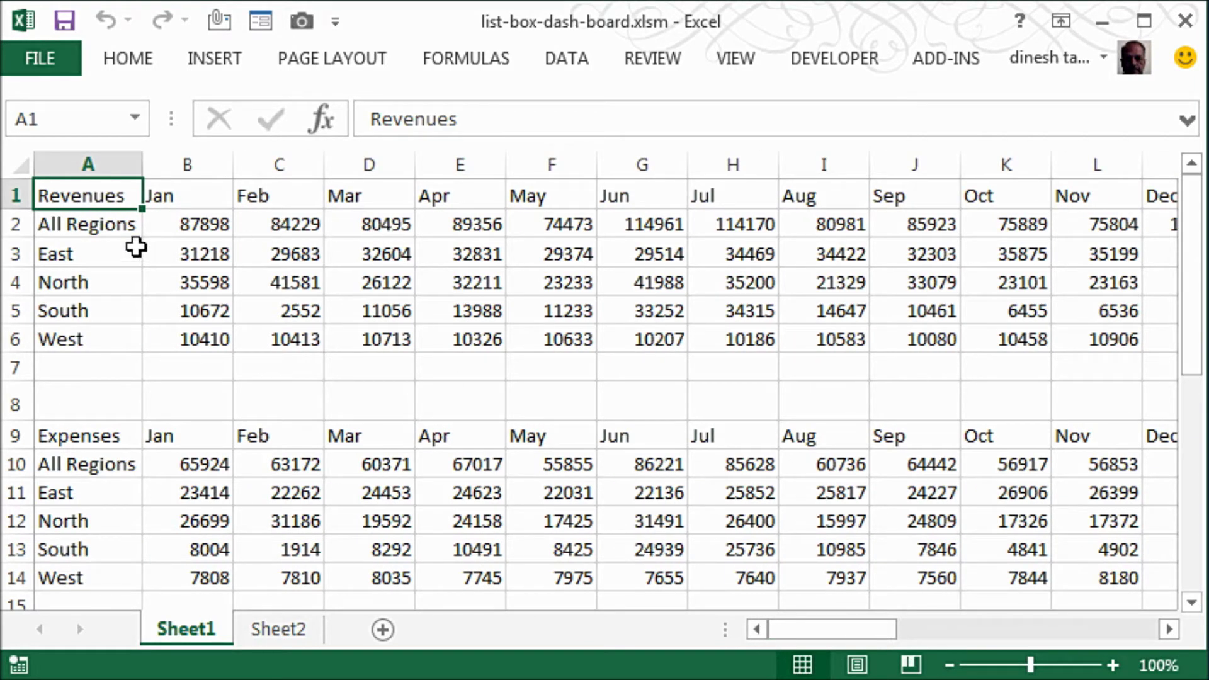
click(99, 224)
click(94, 250)
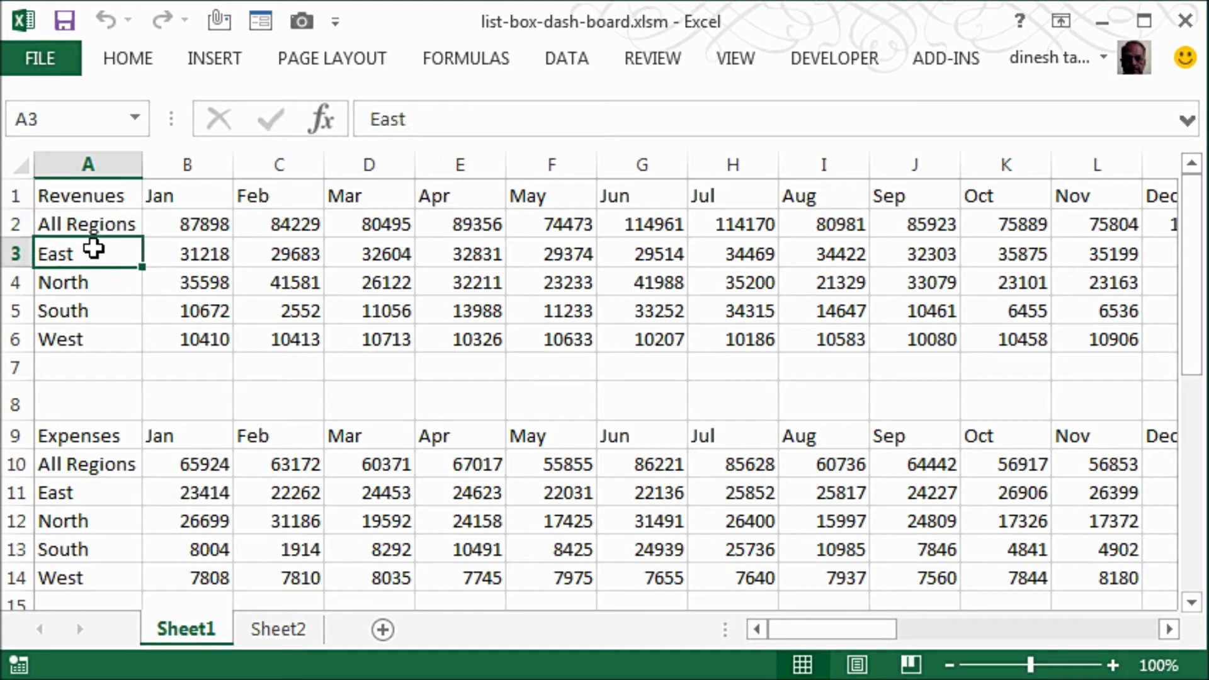
click(89, 281)
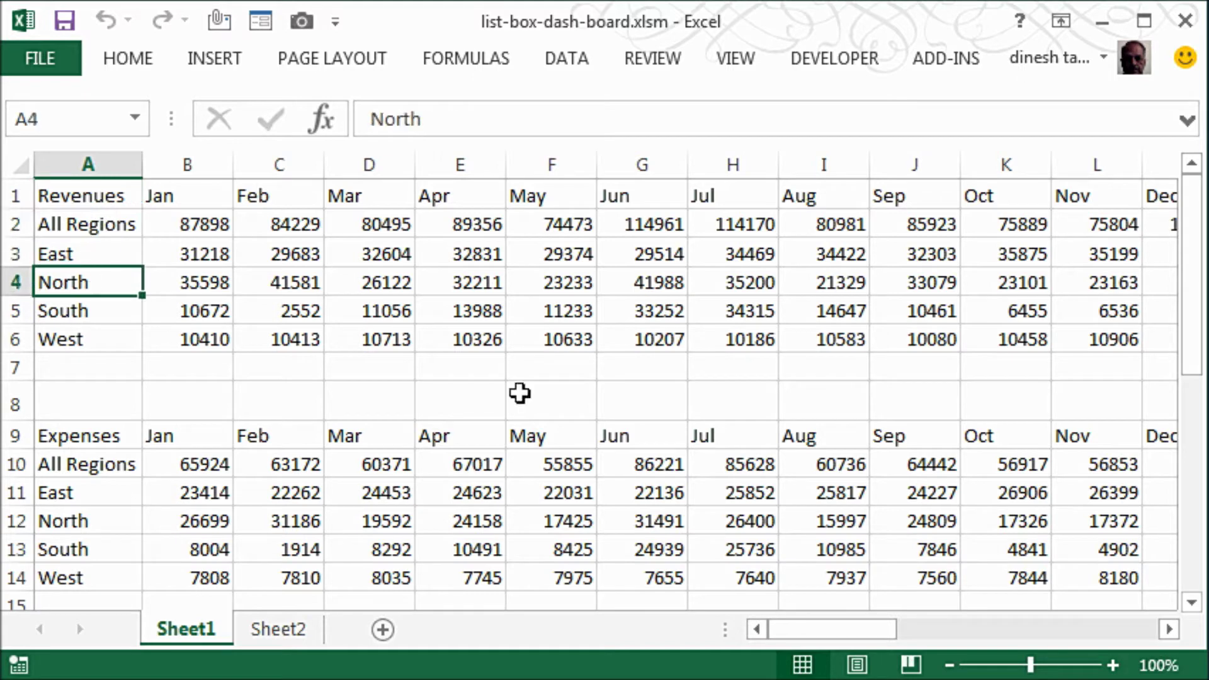
click(1192, 603)
click(1192, 605)
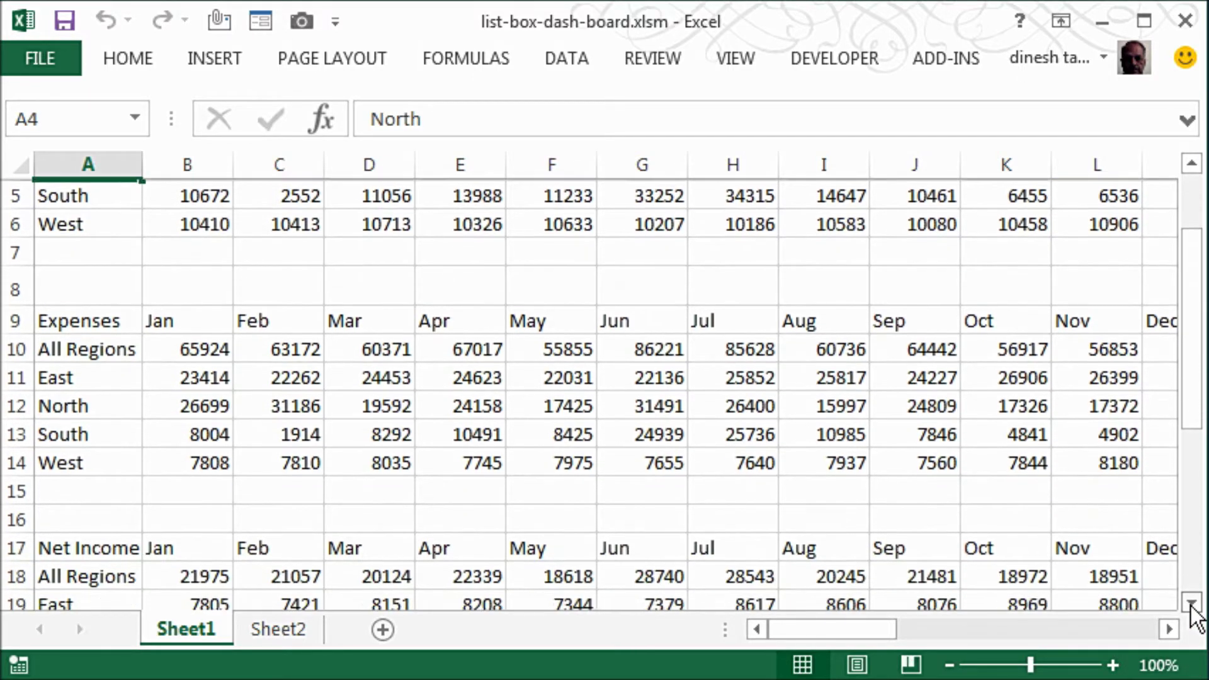
click(1192, 604)
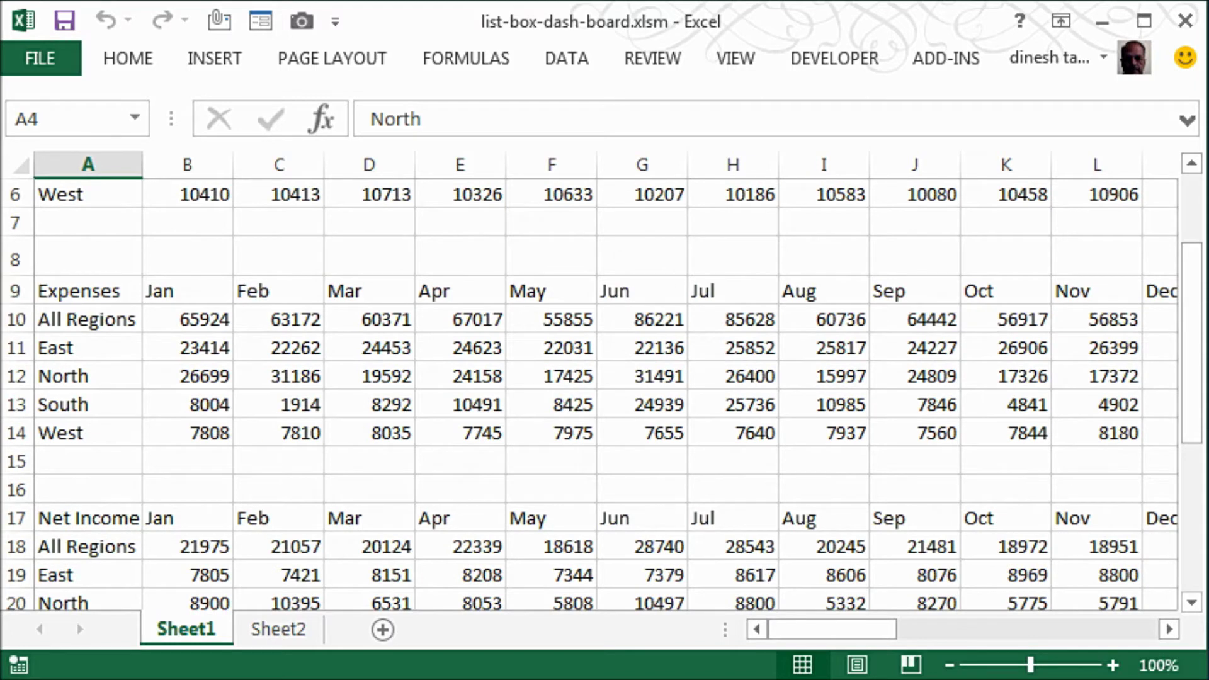
click(1192, 605)
click(1192, 604)
click(1192, 605)
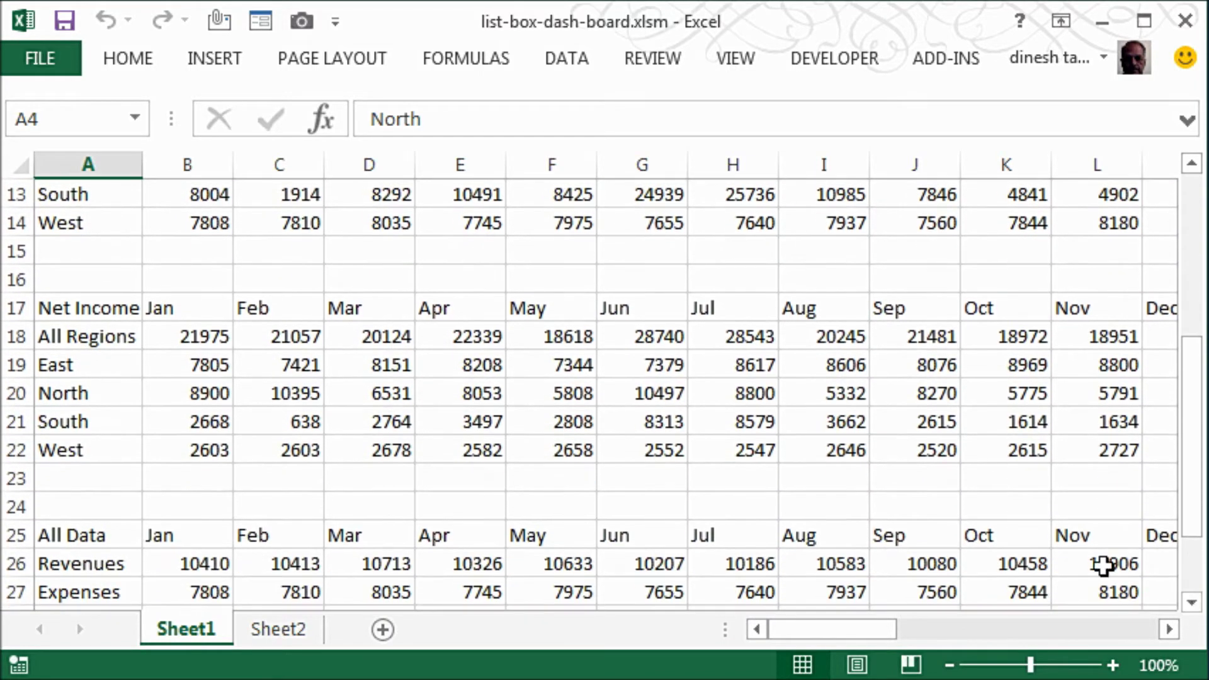
click(190, 340)
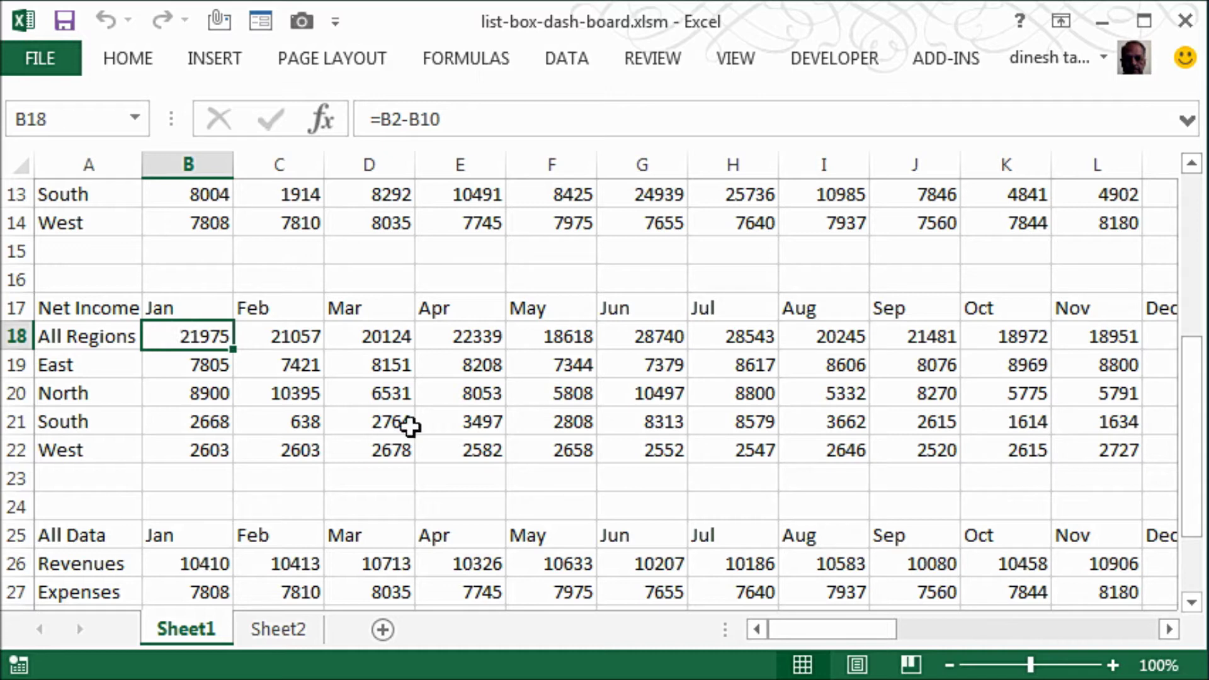
click(1192, 603)
click(1192, 603)
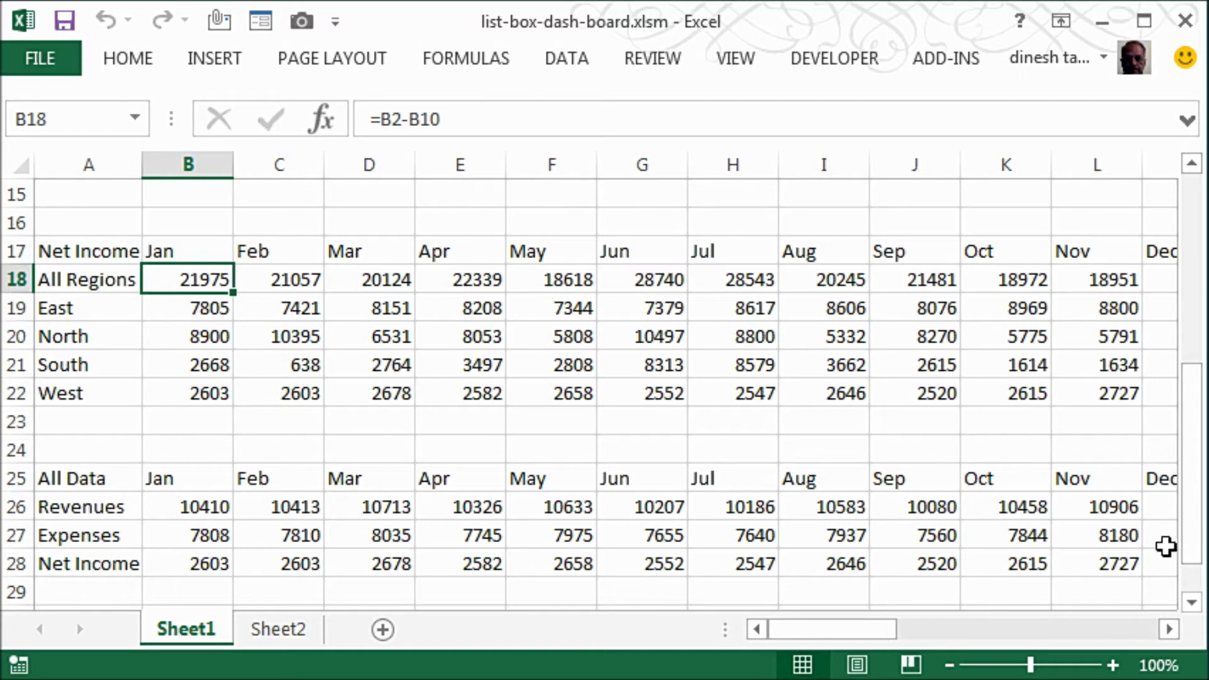
click(1167, 629)
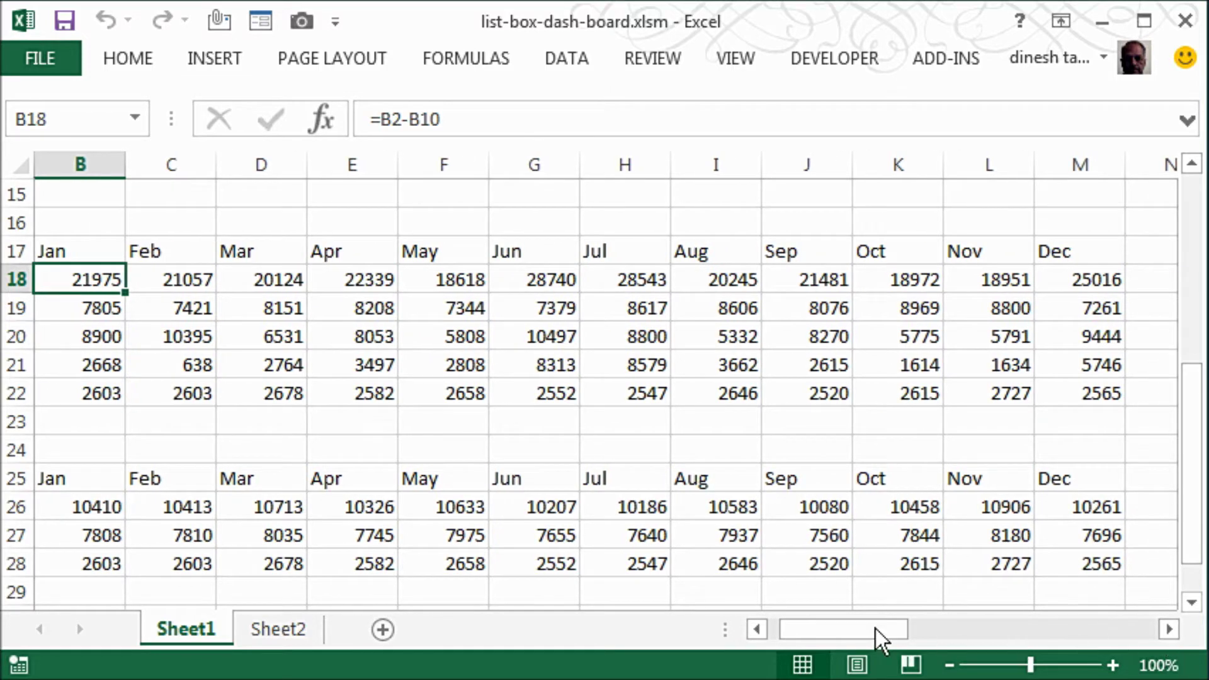
click(758, 627)
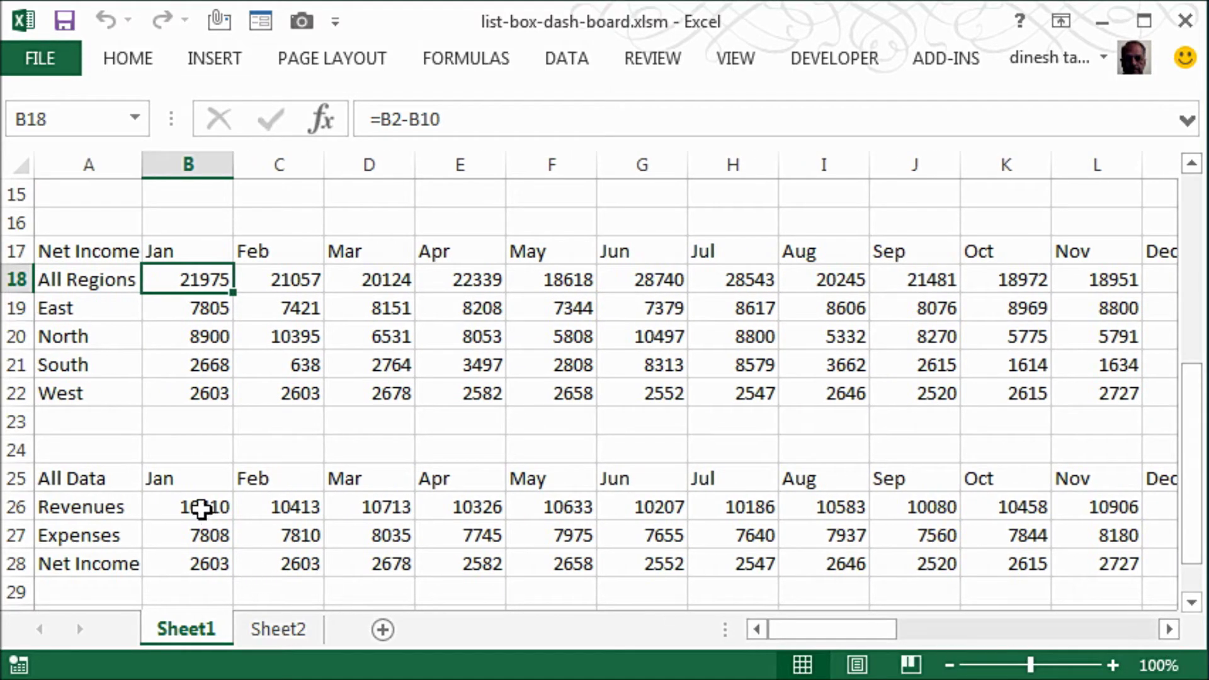
click(201, 509)
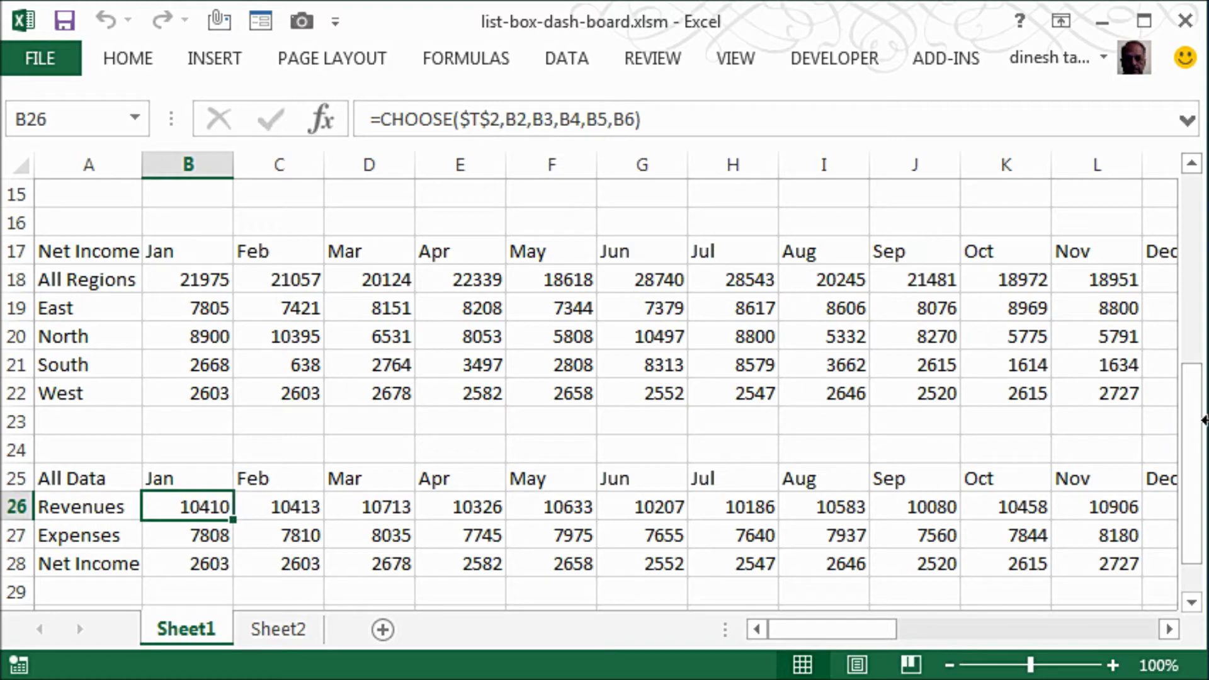
drag(1203, 420, 1199, 242)
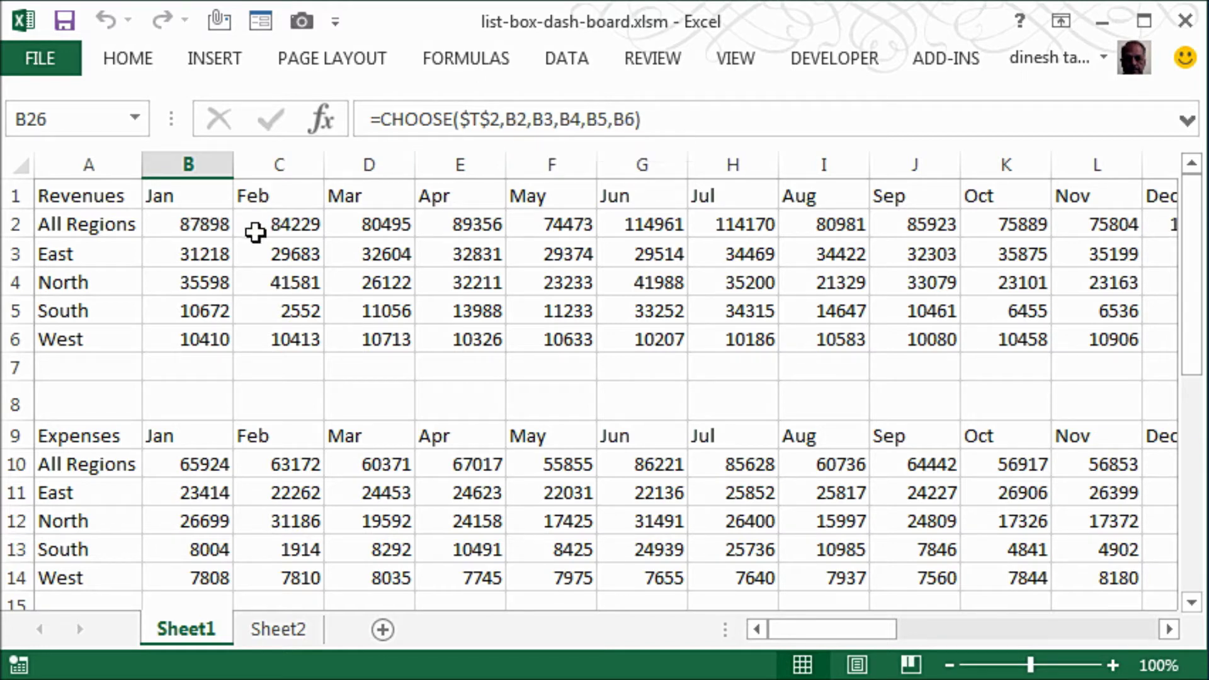
click(200, 224)
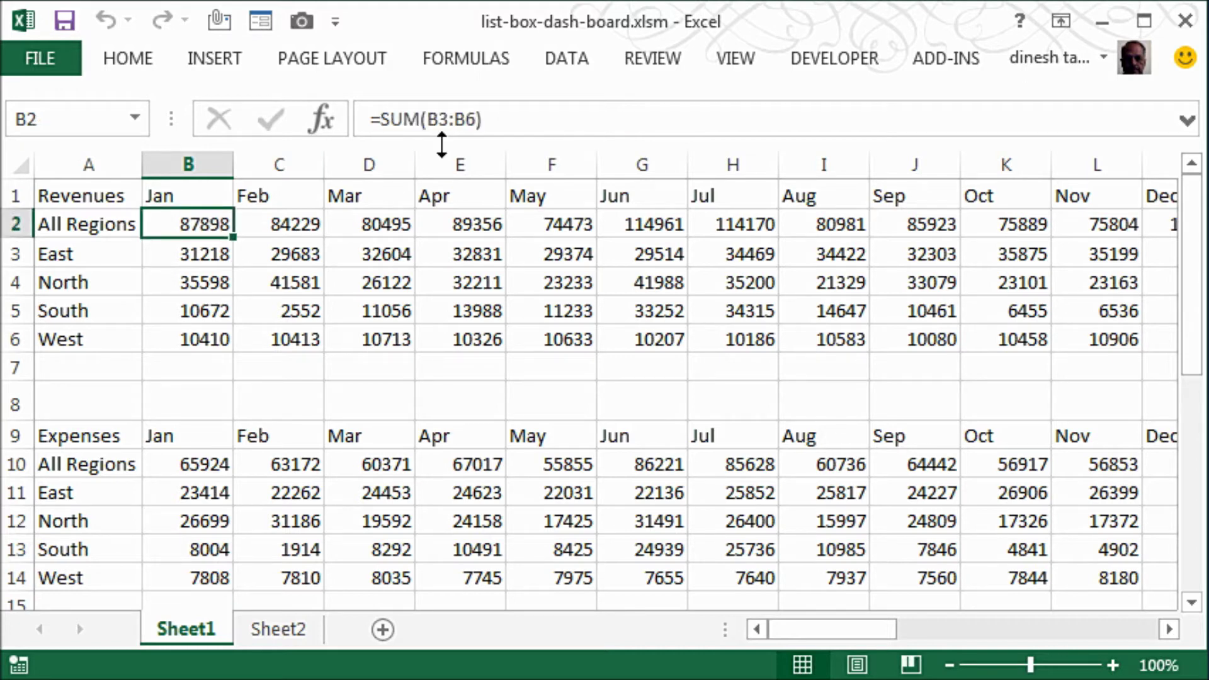
click(213, 258)
click(210, 277)
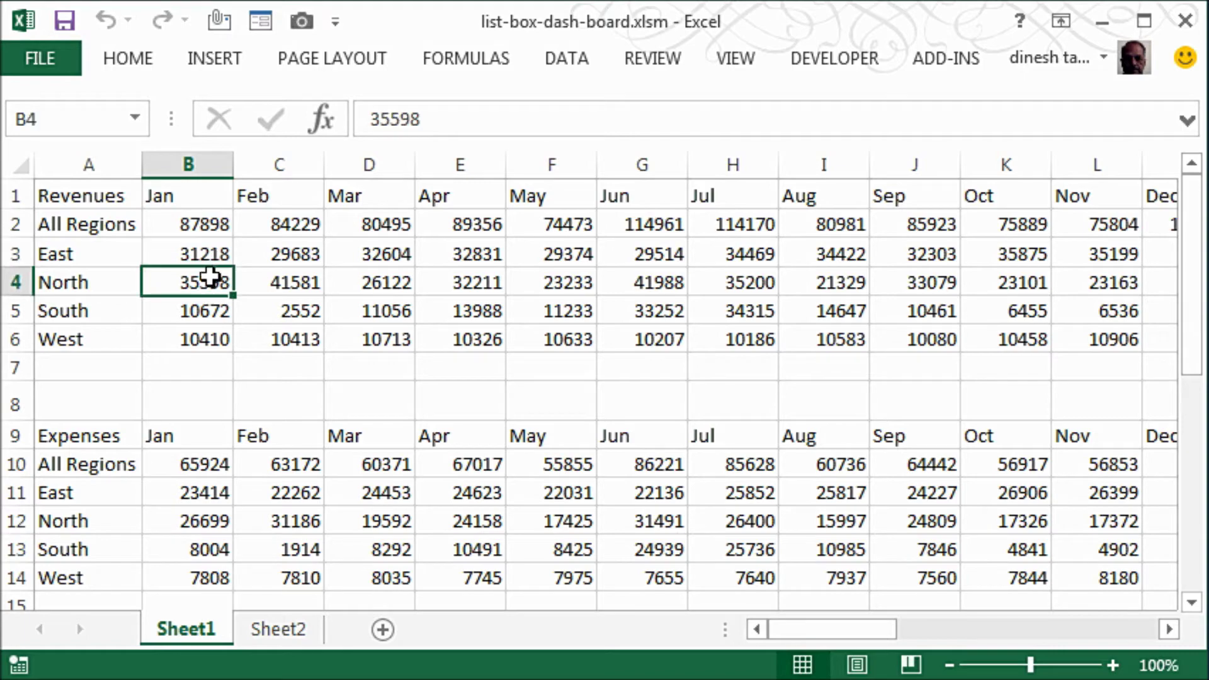
click(210, 306)
click(213, 339)
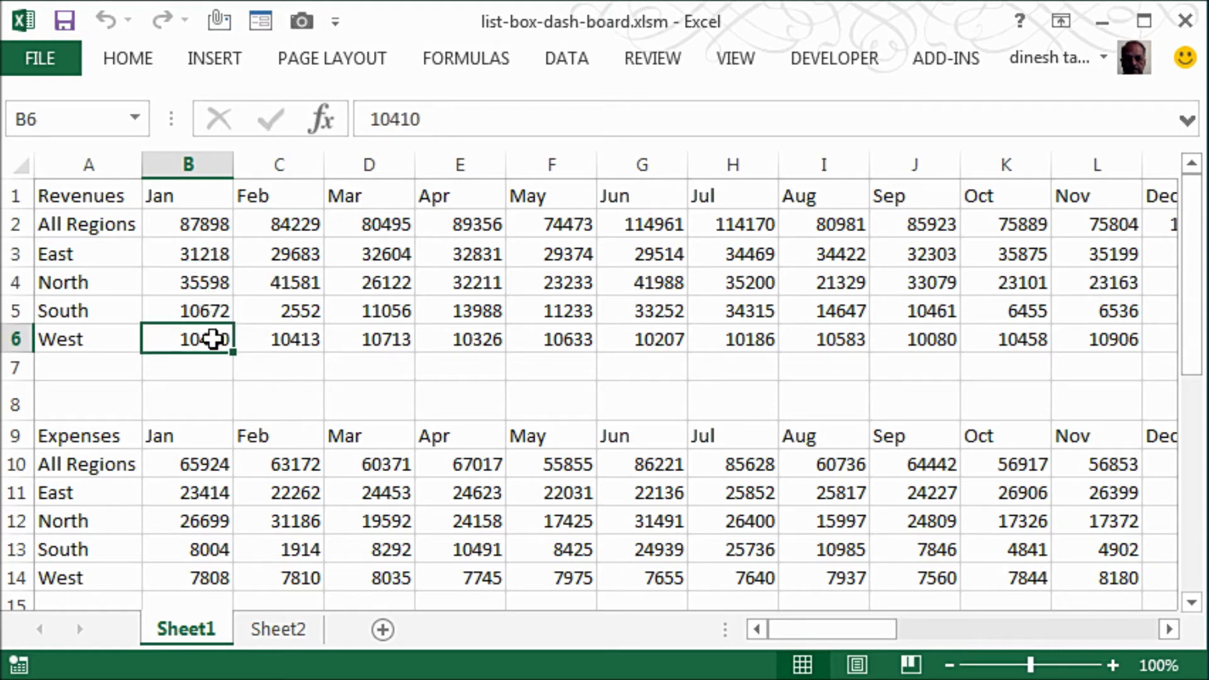
mouse_move(1199, 315)
mouse_down()
mouse_move(1200, 500)
mouse_move(1174, 518)
mouse_up()
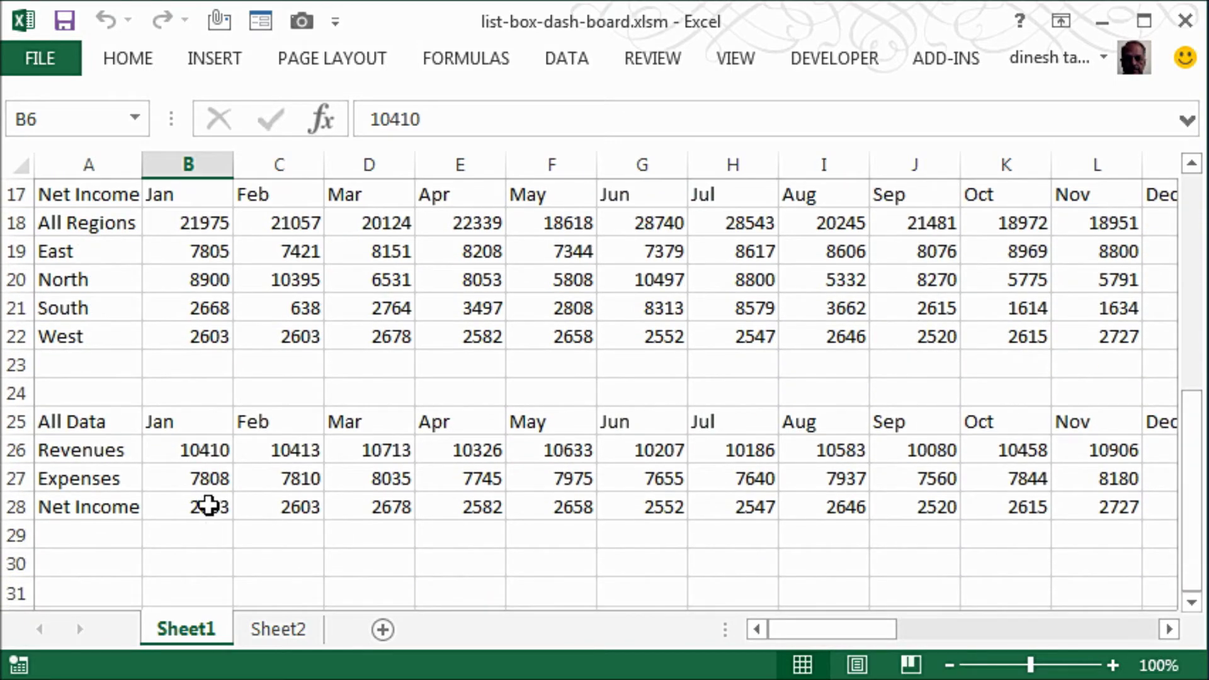
click(201, 445)
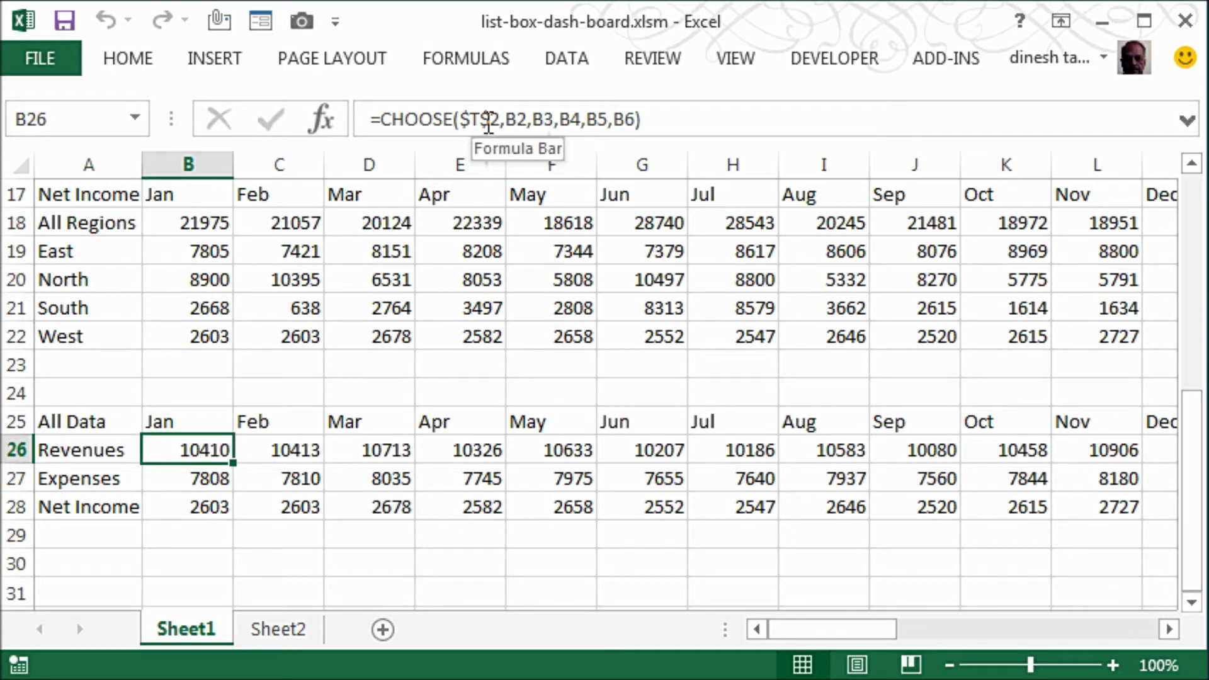
click(1168, 629)
drag(1166, 629, 1166, 629)
drag(1189, 525, 1199, 305)
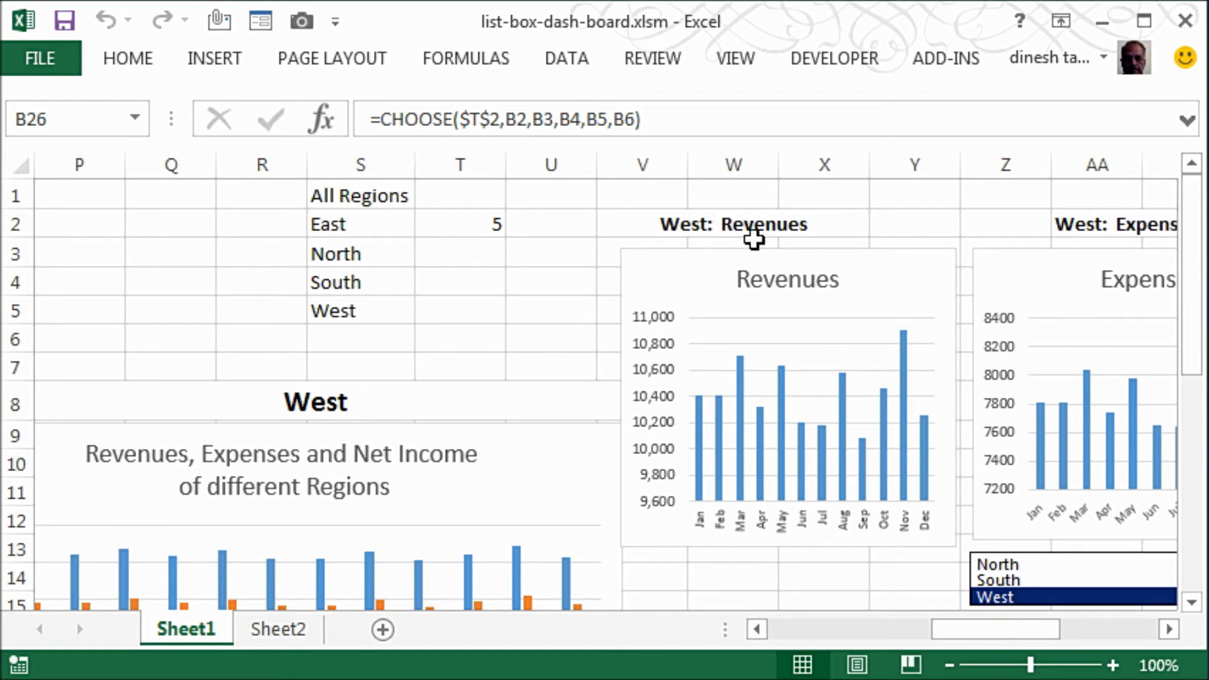
drag(980, 621, 802, 617)
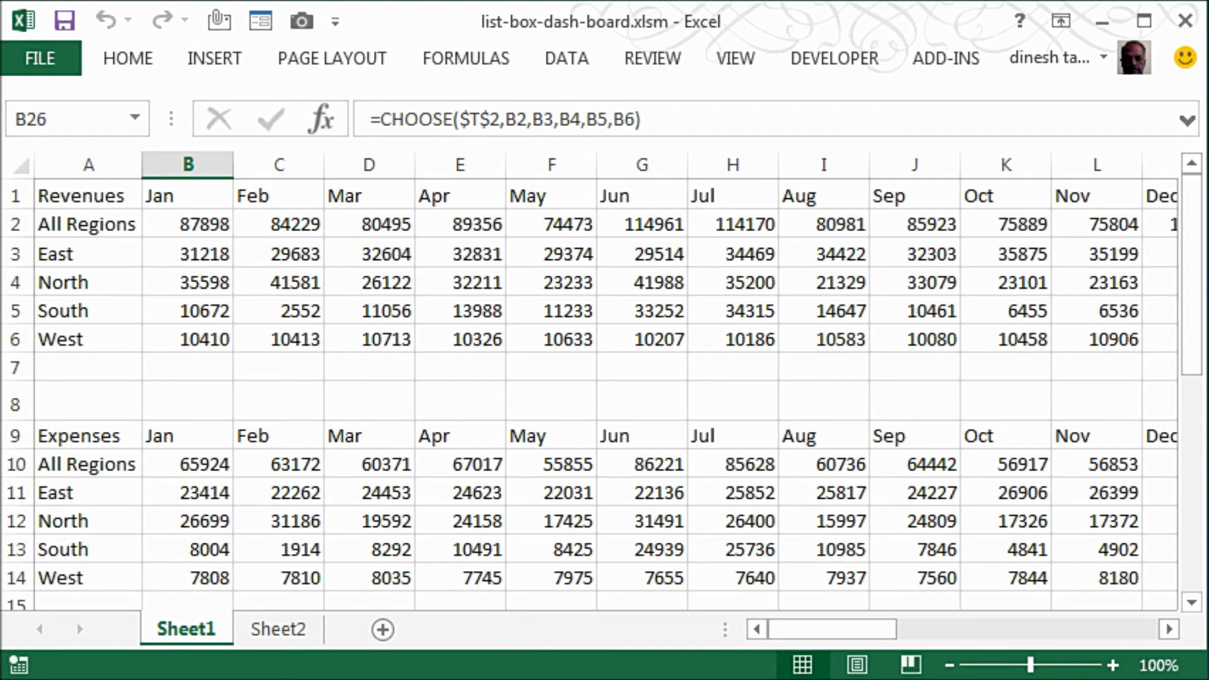
drag(1195, 332, 1198, 478)
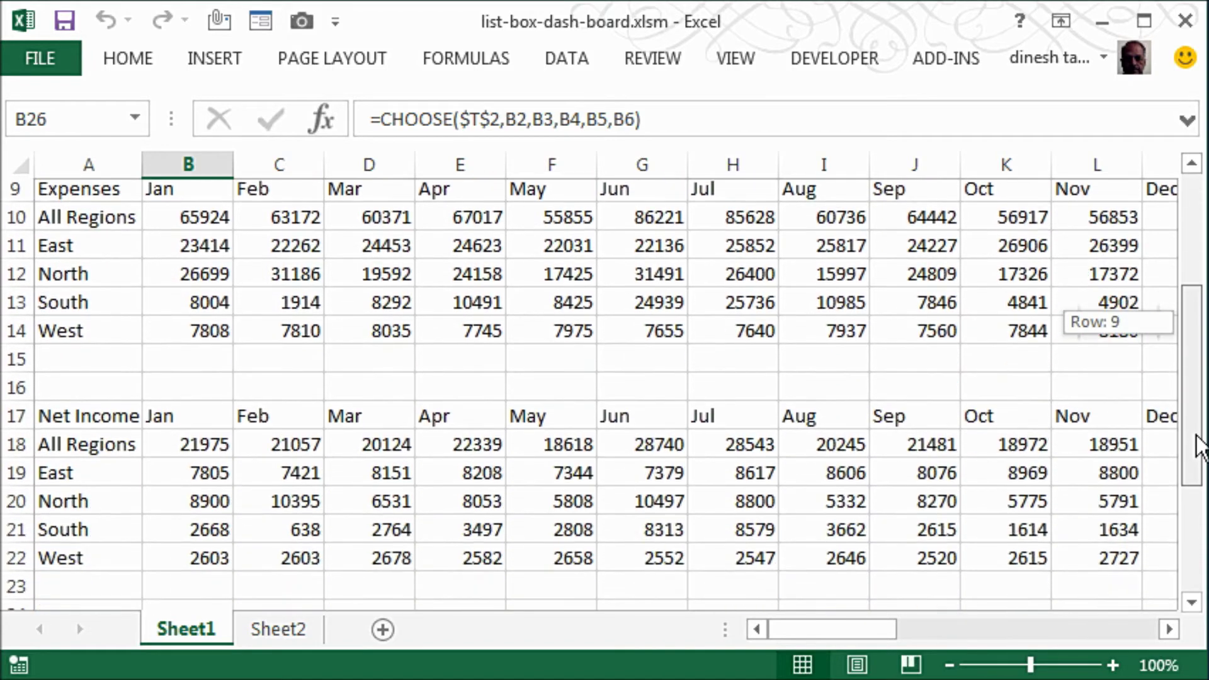
drag(1199, 478, 1195, 529)
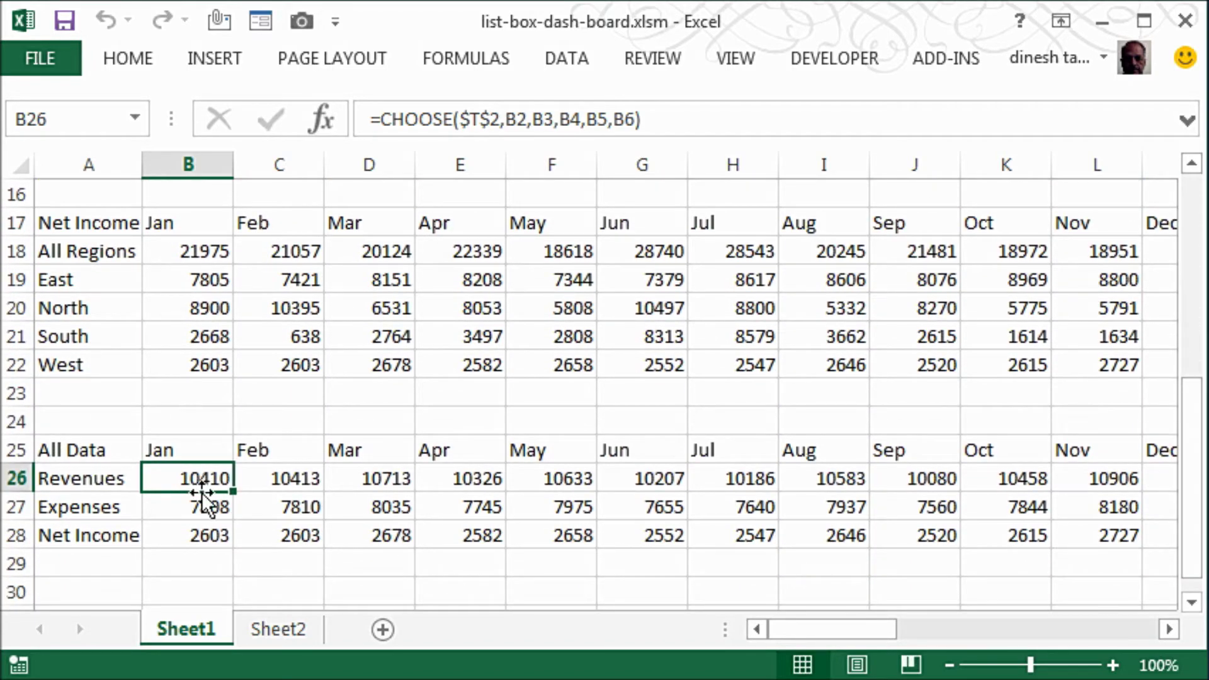
click(200, 508)
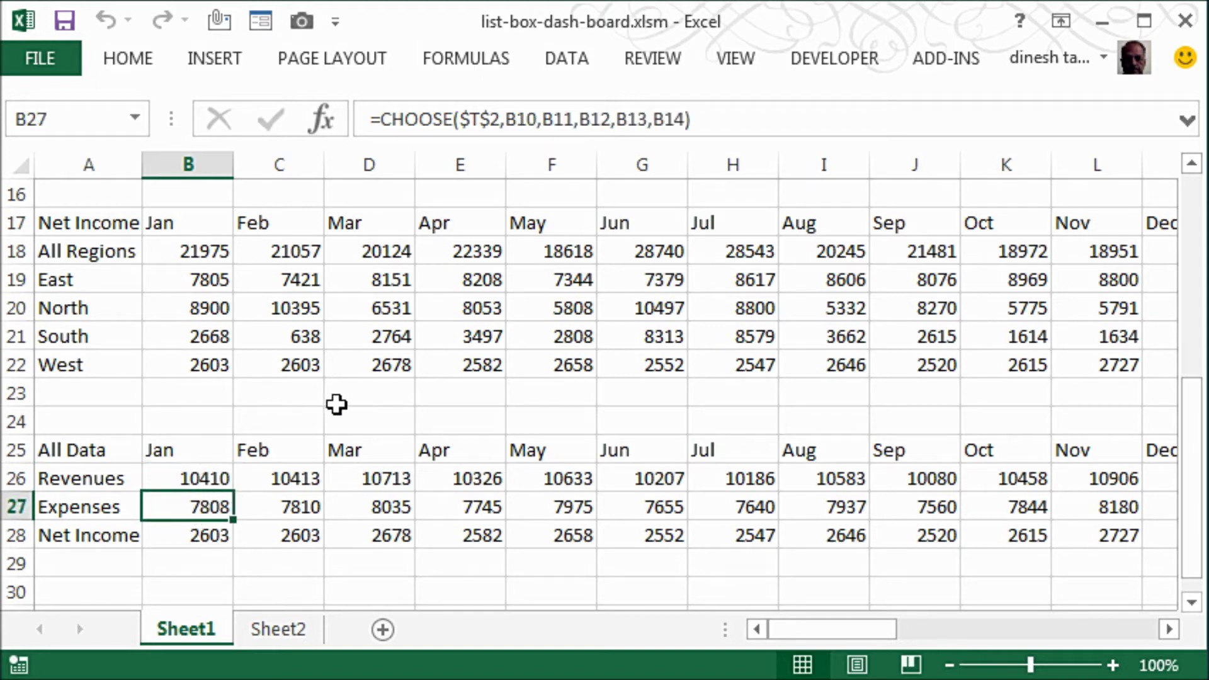
click(1191, 165)
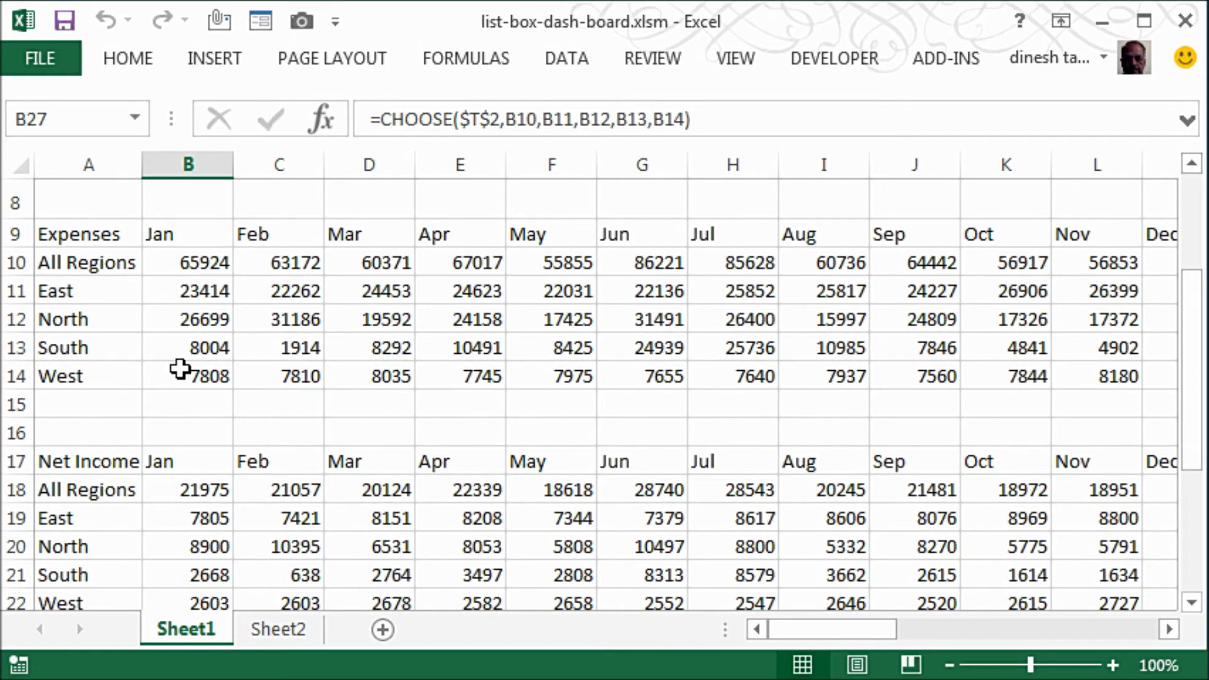
drag(1167, 634, 1164, 633)
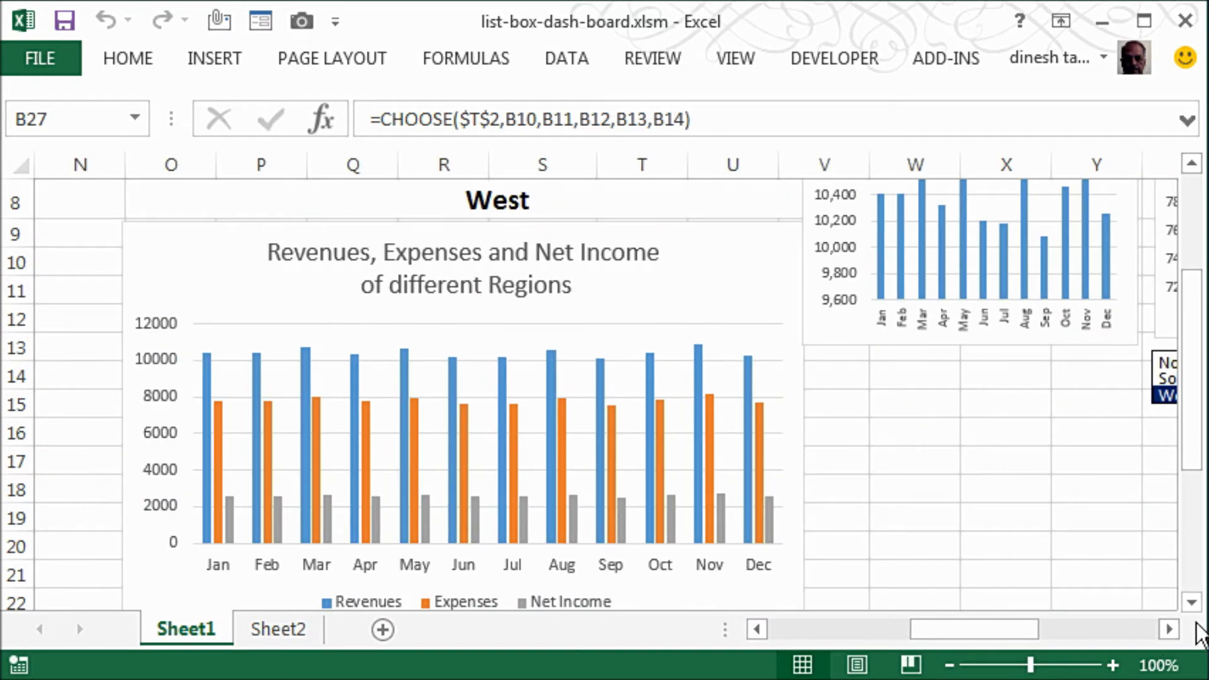
drag(1170, 628, 1170, 629)
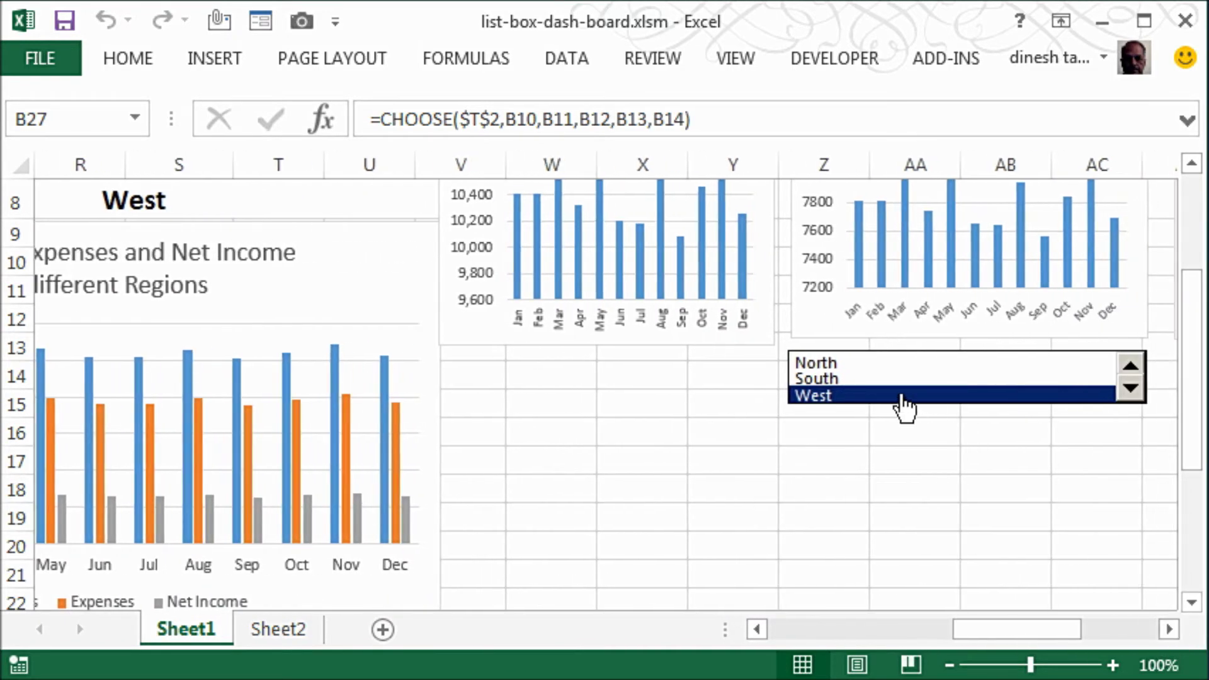
- Select All Regions in the list box, confirm T2 reads 1, and return to the data tables
click(1131, 365)
click(1131, 365)
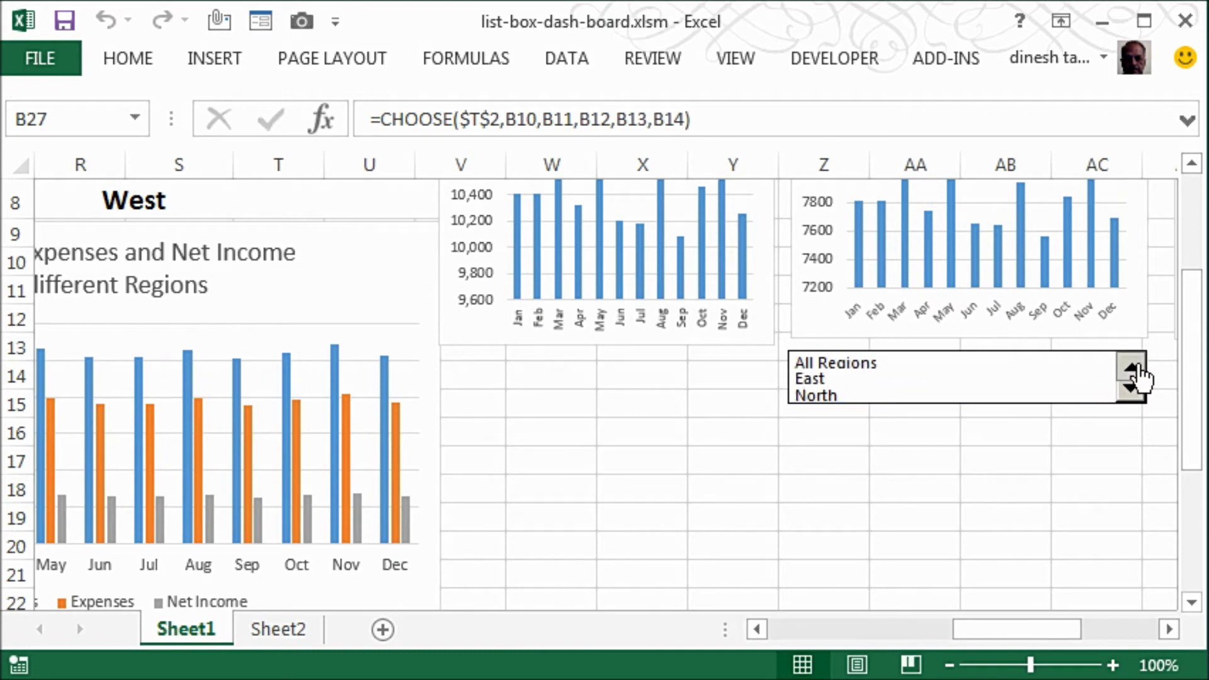
click(873, 364)
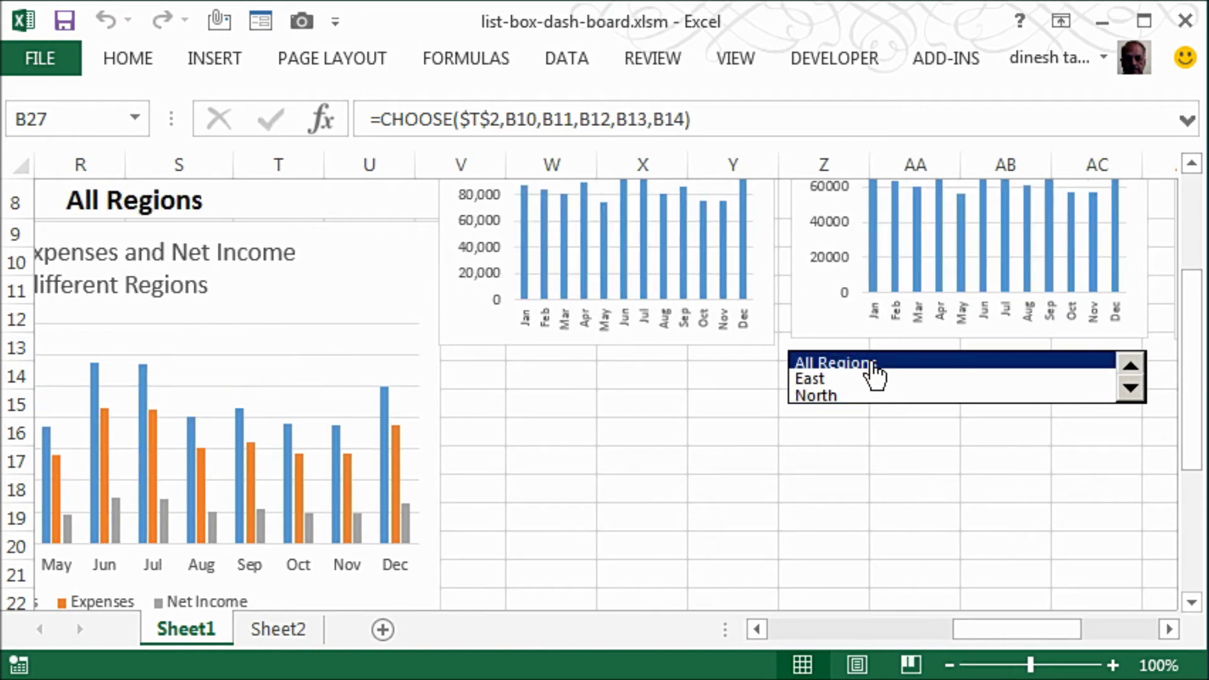
drag(978, 621, 774, 628)
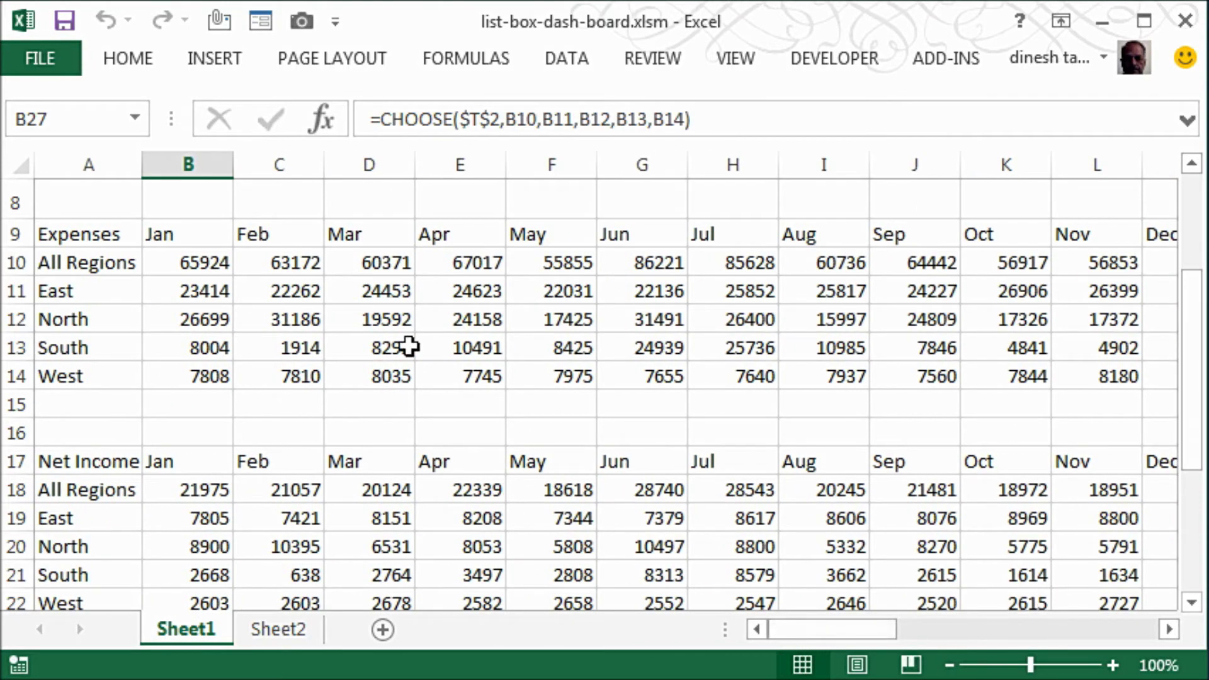
click(1168, 630)
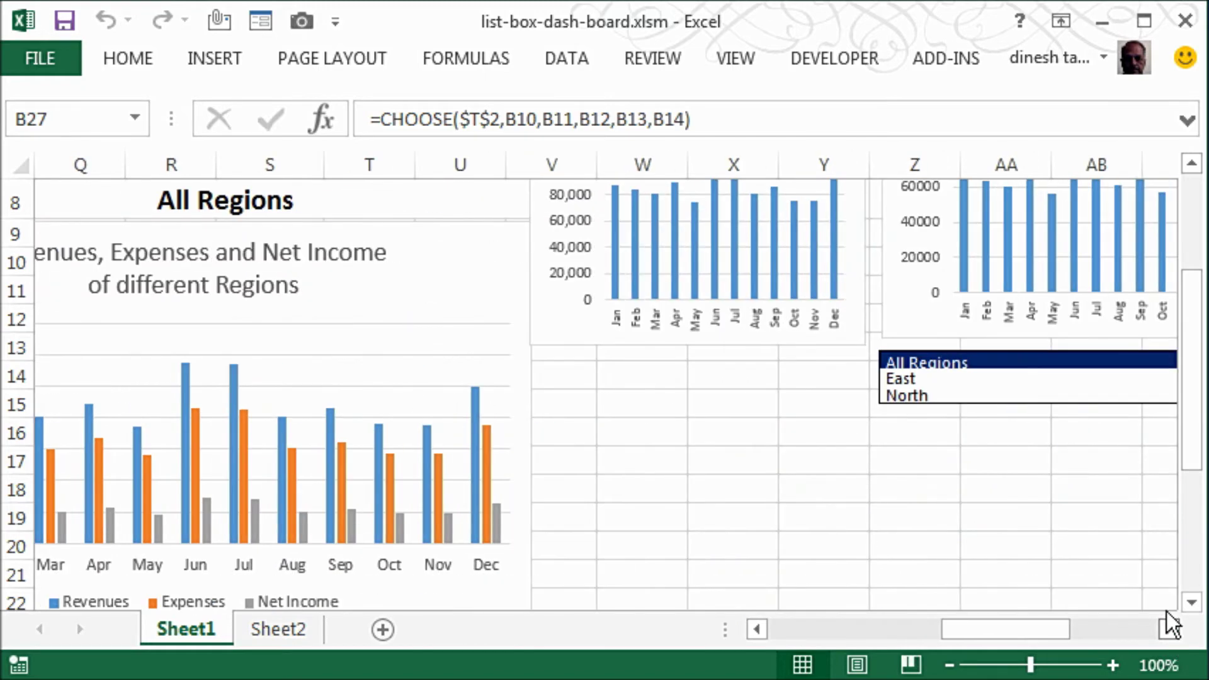
drag(1190, 481, 1190, 383)
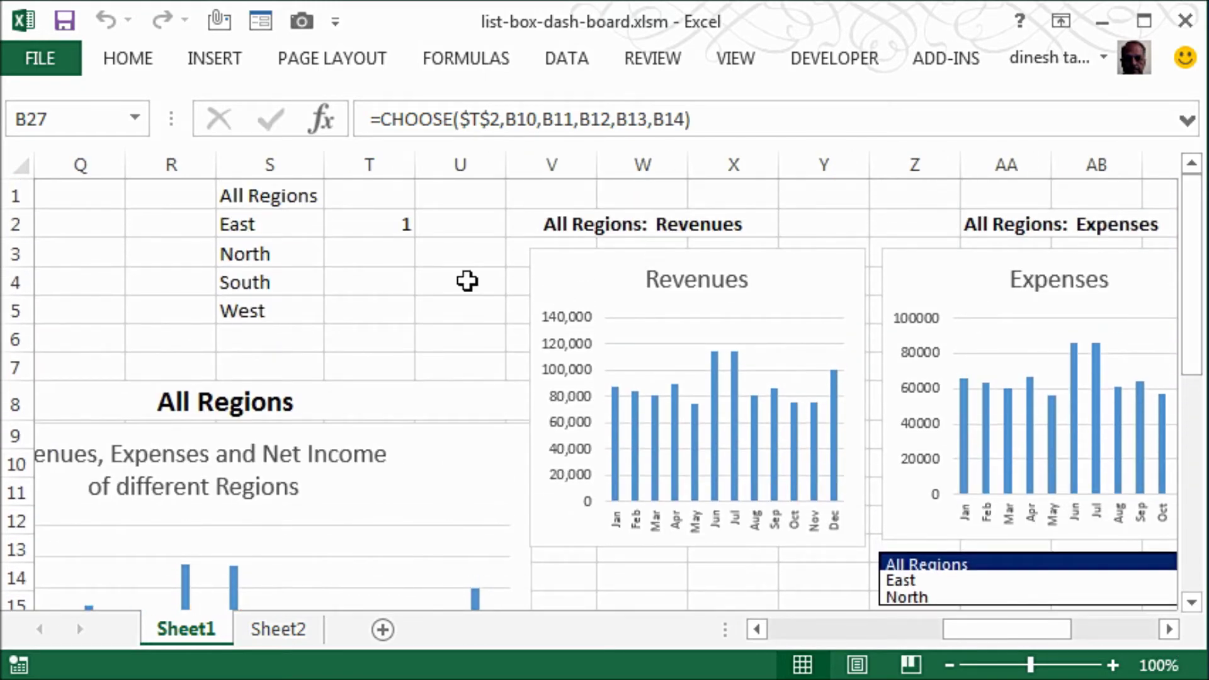
click(387, 216)
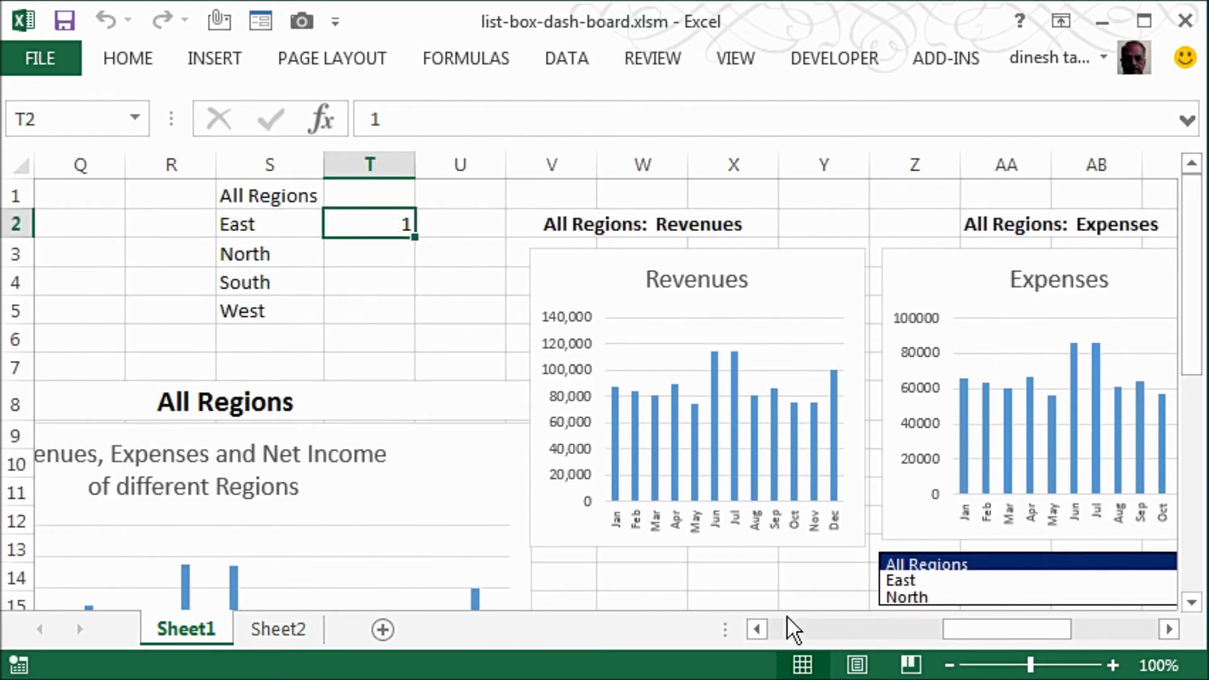
drag(1025, 627, 842, 632)
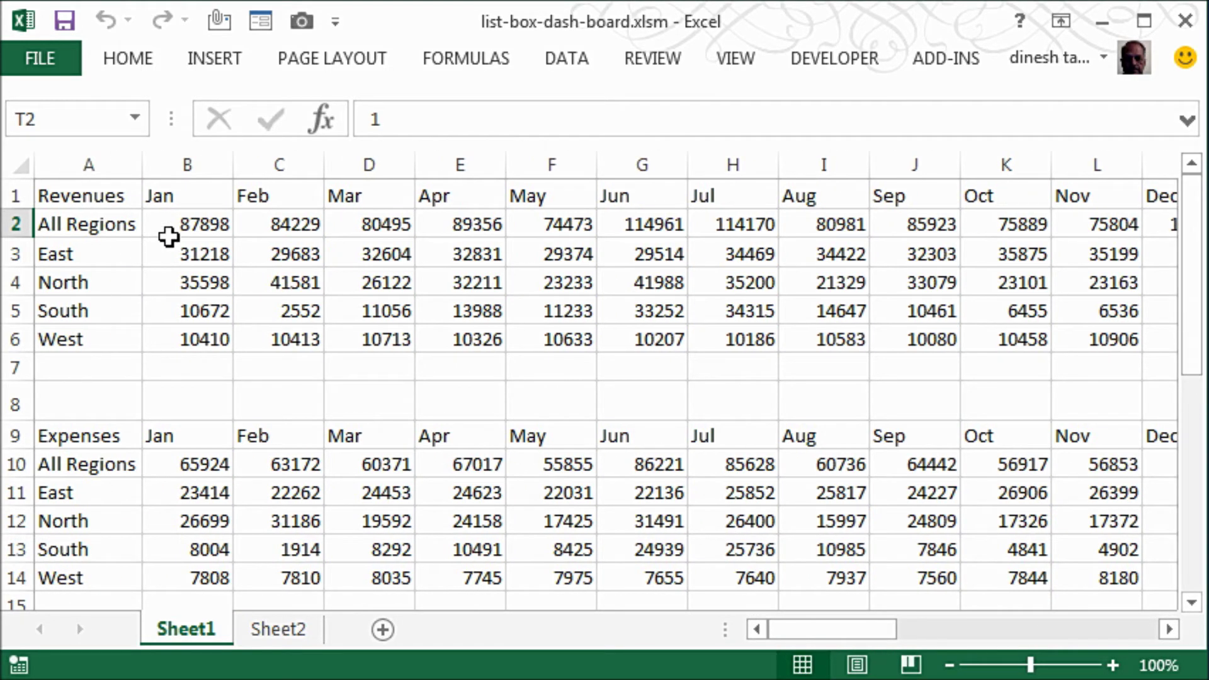
- Inspect the formulas in B2, B26, B10 and B28, including the All Data CHOOSE formulas
click(194, 222)
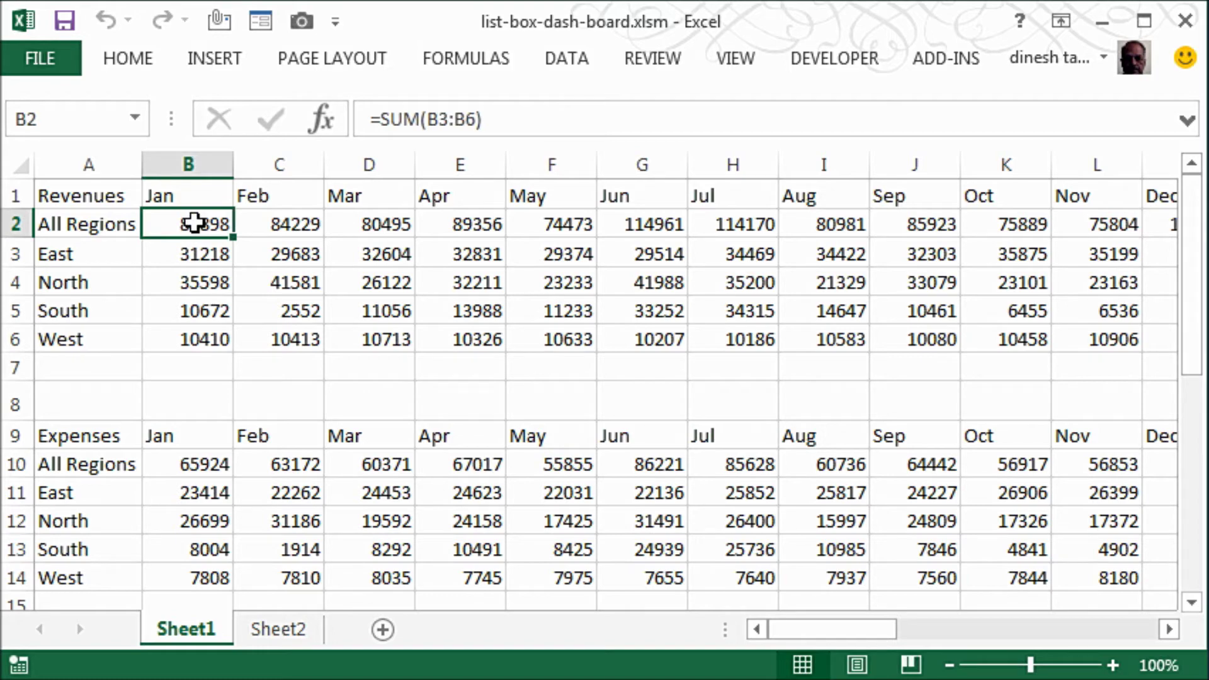
drag(1190, 338, 1195, 548)
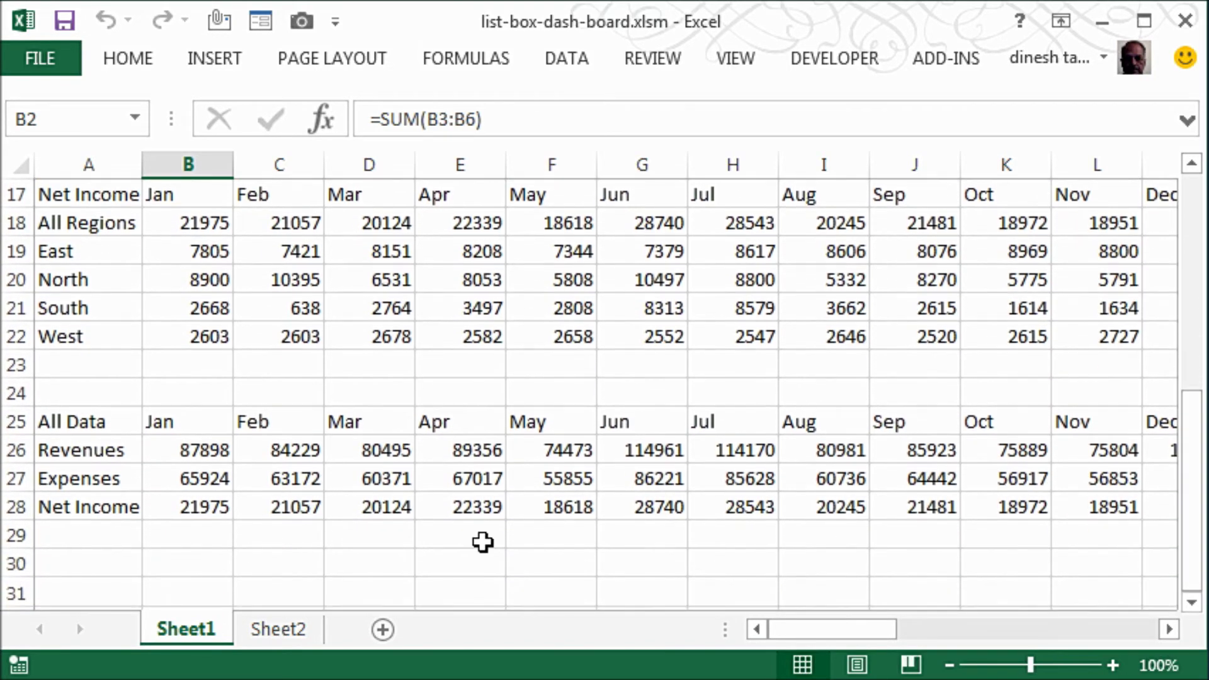
click(172, 449)
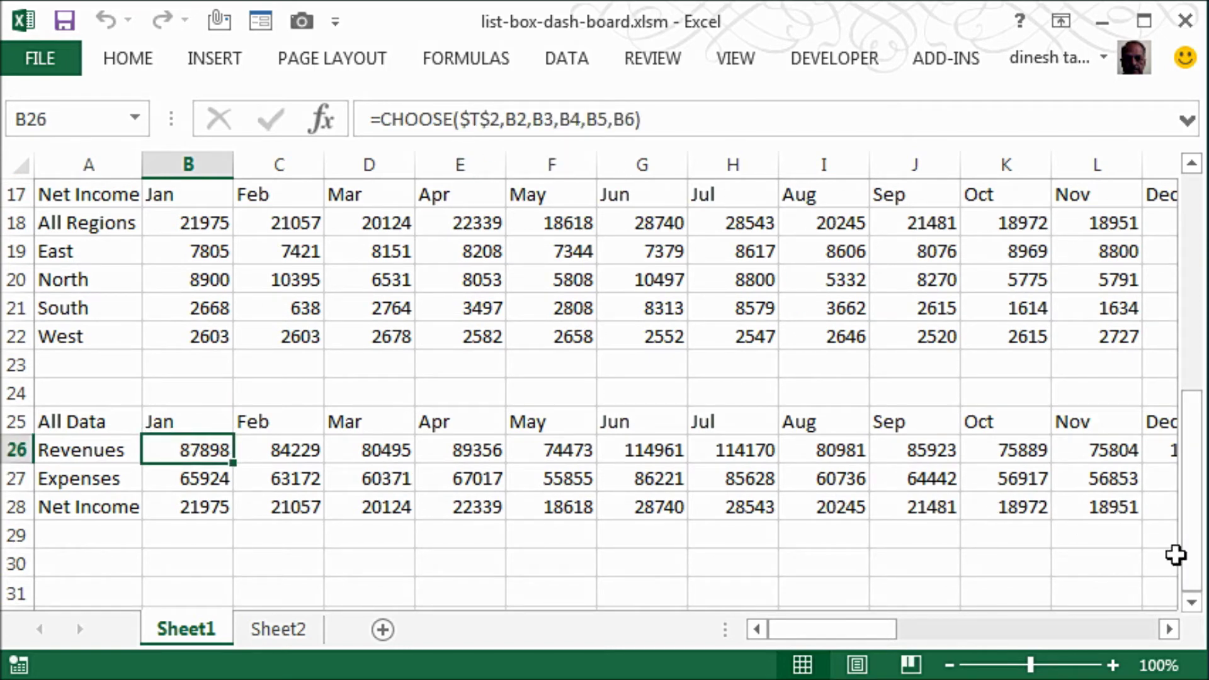
drag(1197, 548, 1192, 333)
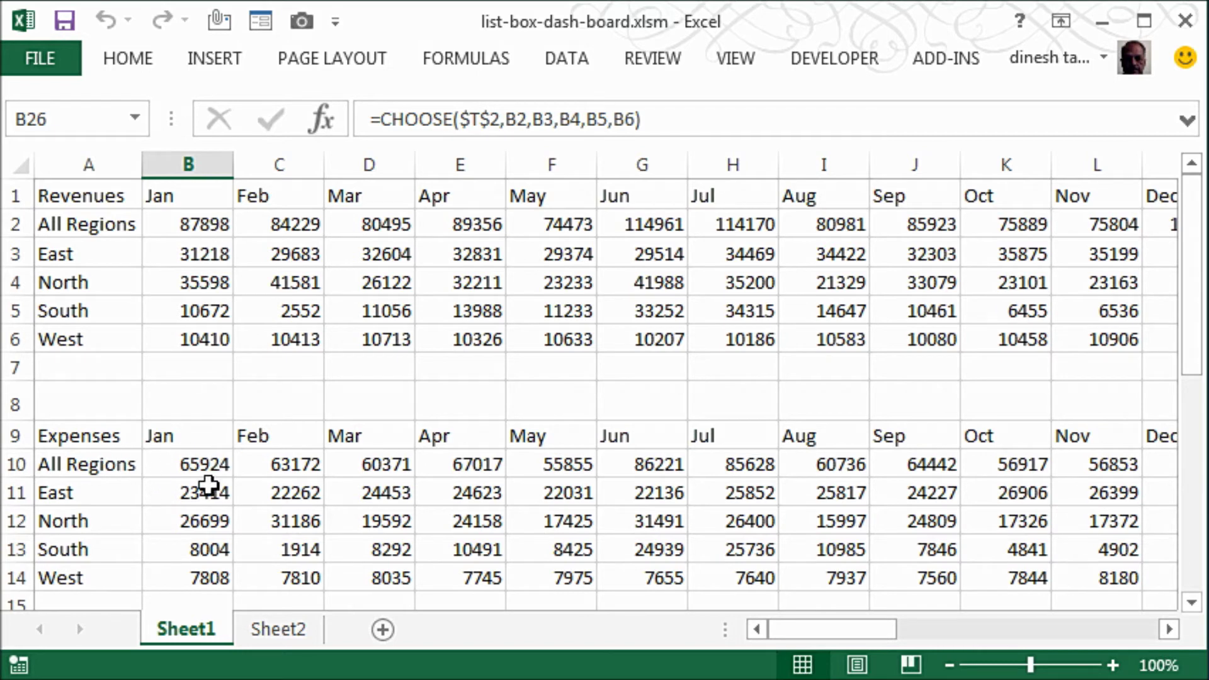
click(208, 460)
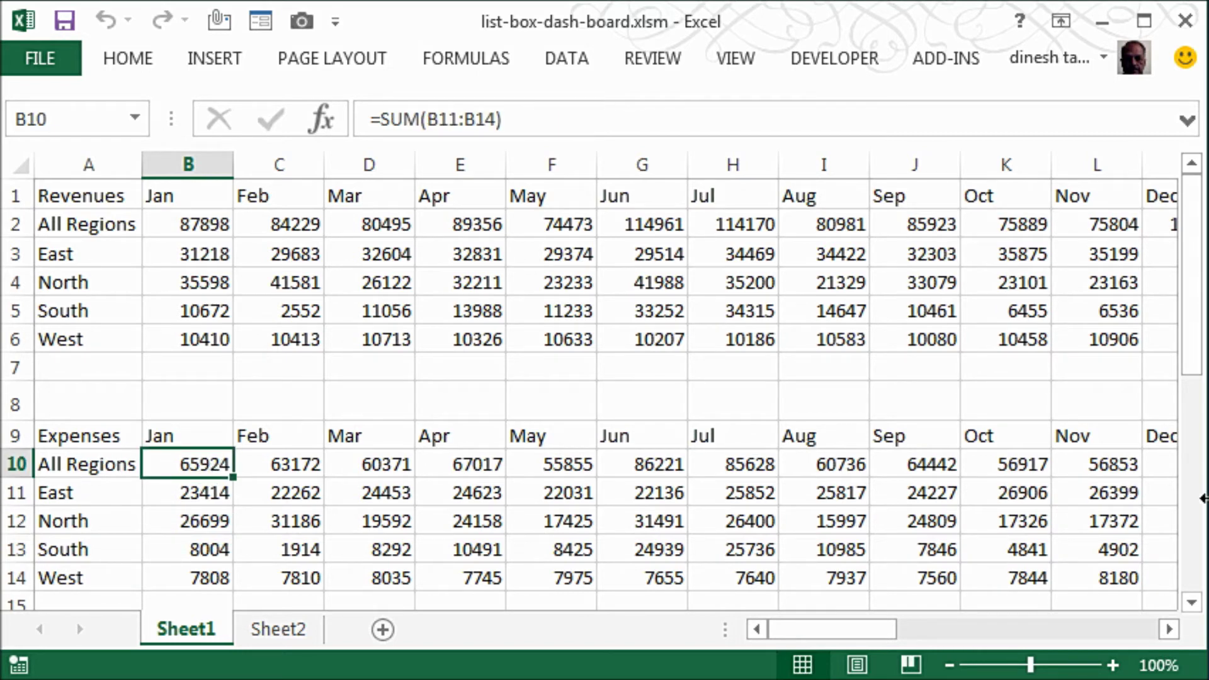
drag(1193, 329, 1204, 531)
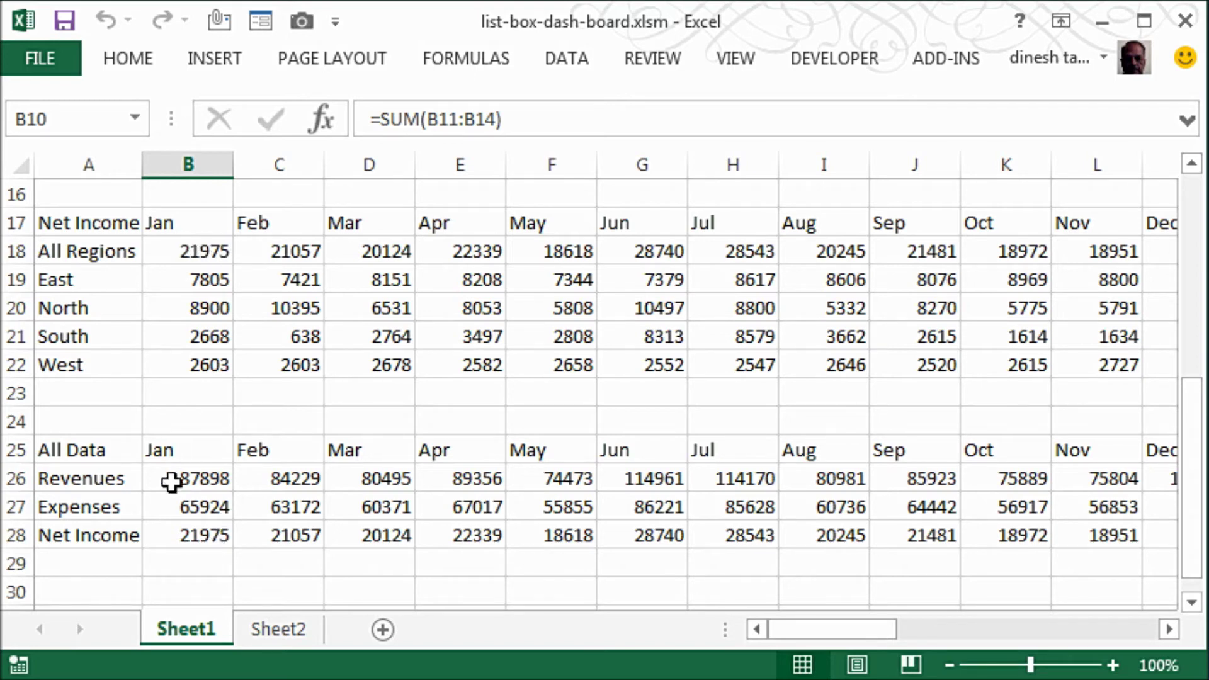
click(205, 533)
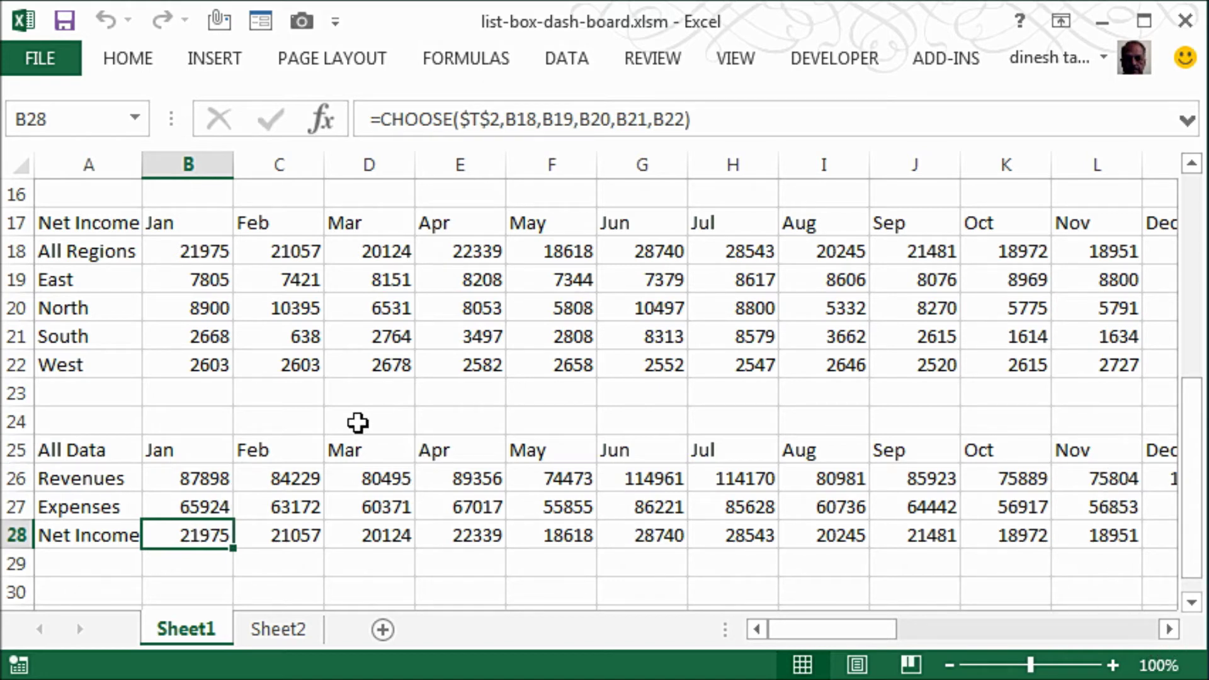
- Select the All Data headers and Revenues row and compare them with the combined chart
mouse_move(92, 448)
mouse_down()
mouse_move(1182, 488)
mouse_move(993, 480)
mouse_up()
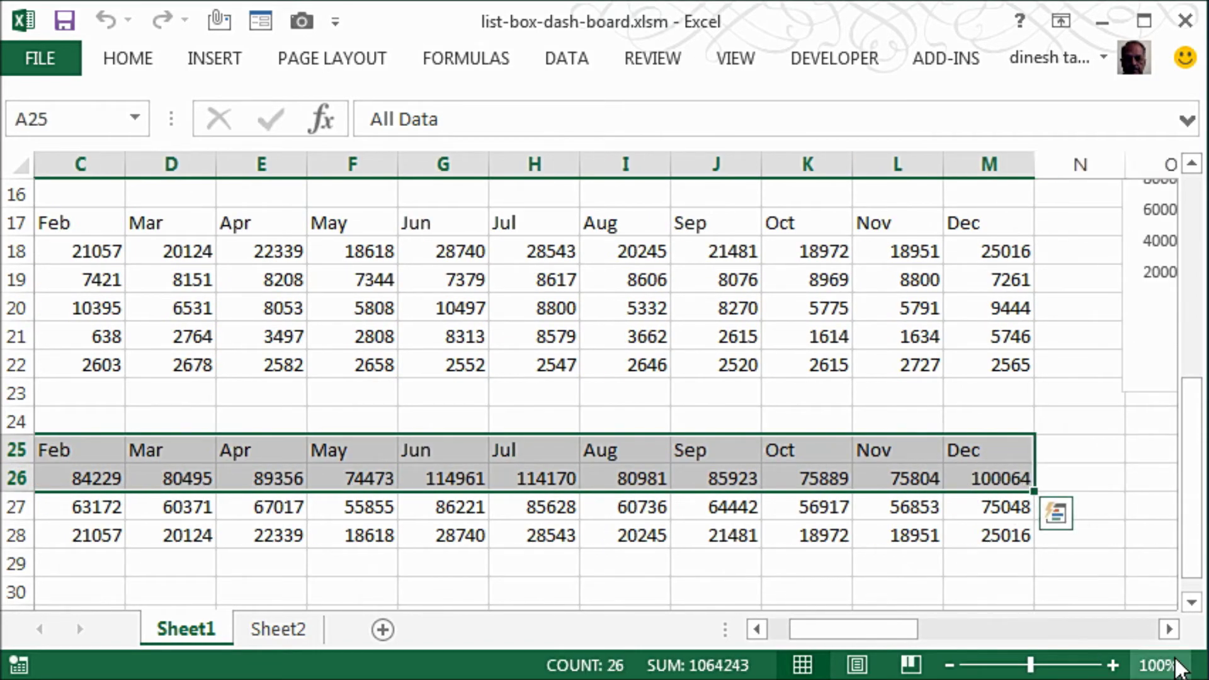
click(1170, 632)
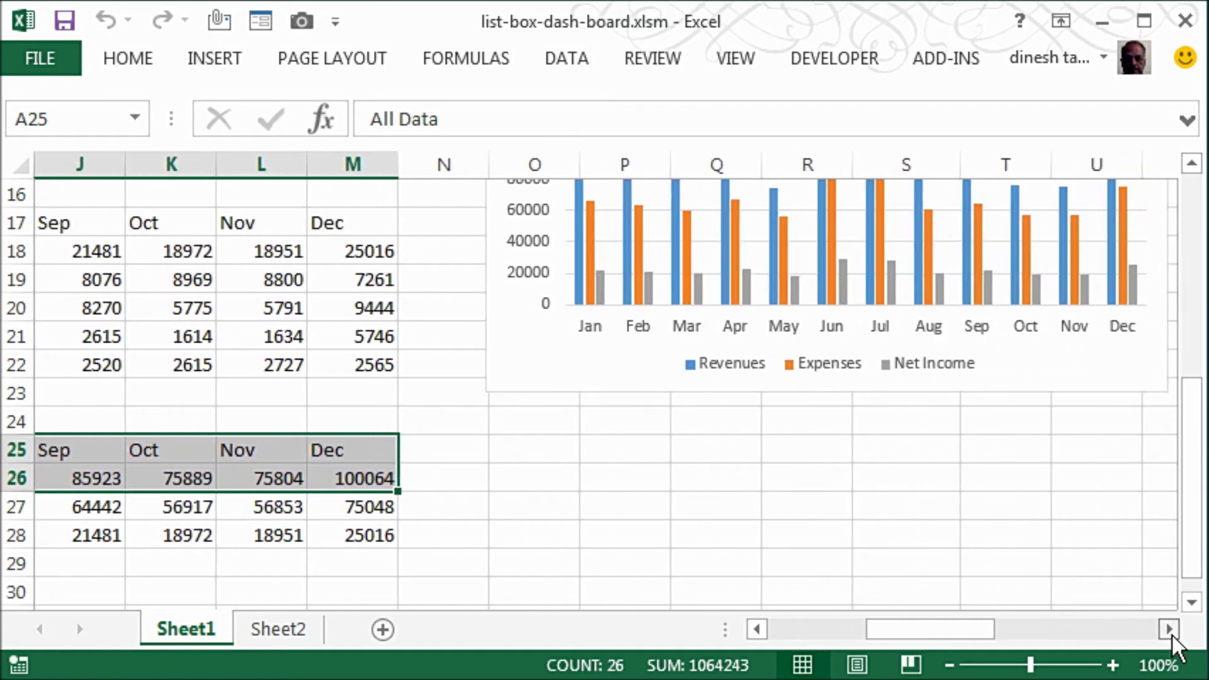
click(1170, 632)
drag(1190, 567, 1203, 305)
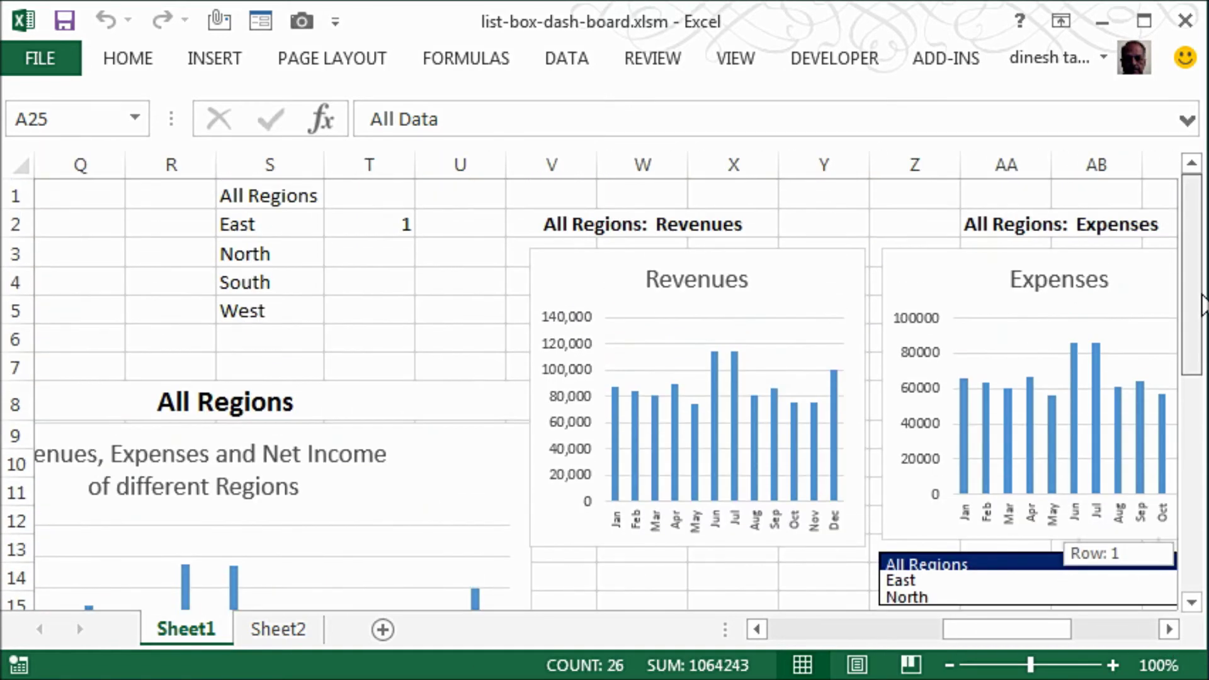
click(214, 54)
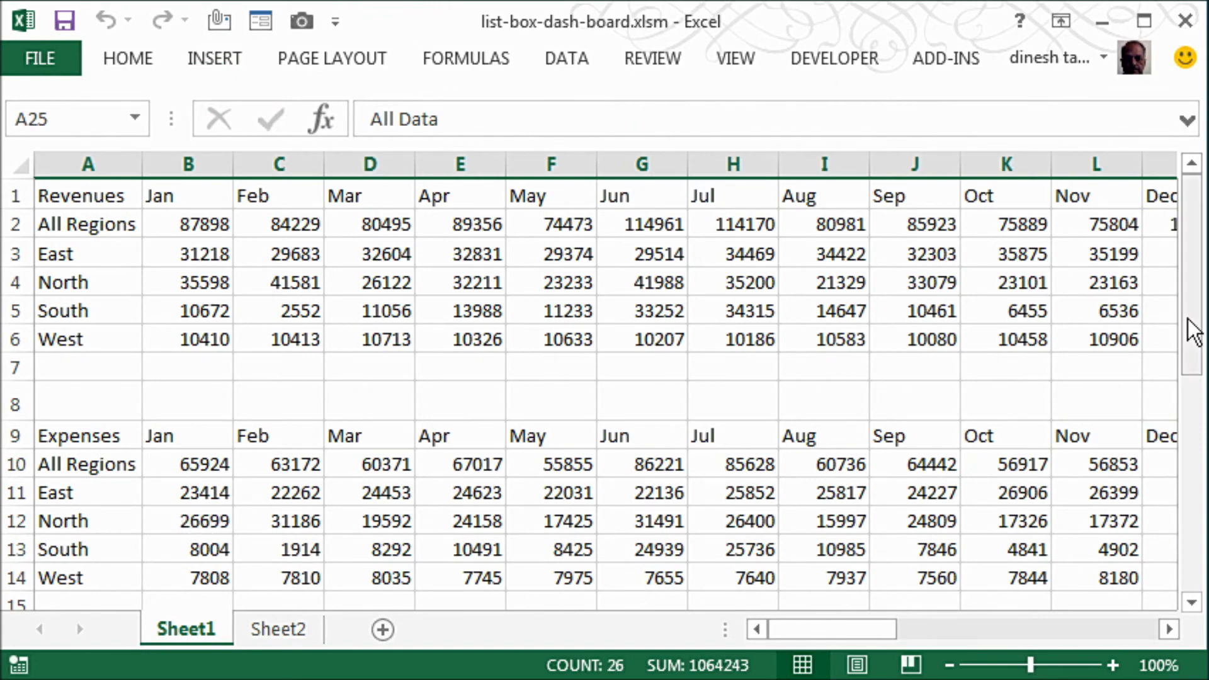
drag(1190, 329, 1190, 542)
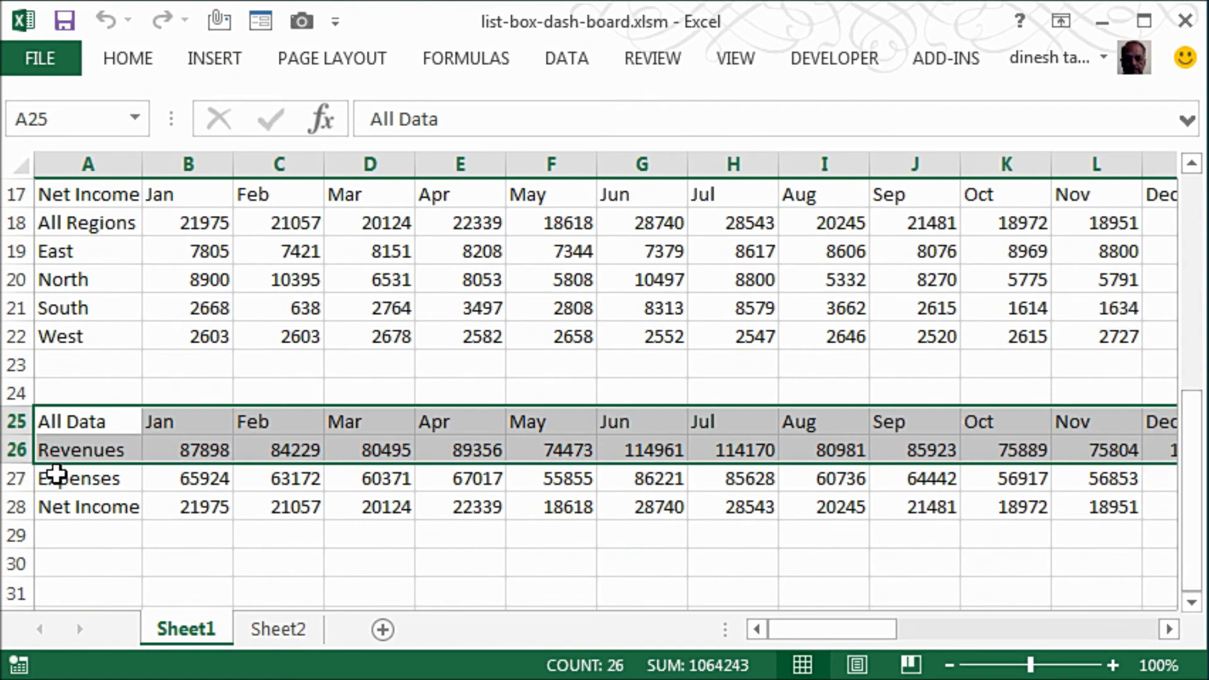
- Select the All Data month headers plus Revenues and Expenses rows, then view the region charts
click(57, 473)
mouse_move(59, 419)
mouse_down()
mouse_move(1175, 405)
mouse_move(989, 416)
mouse_up()
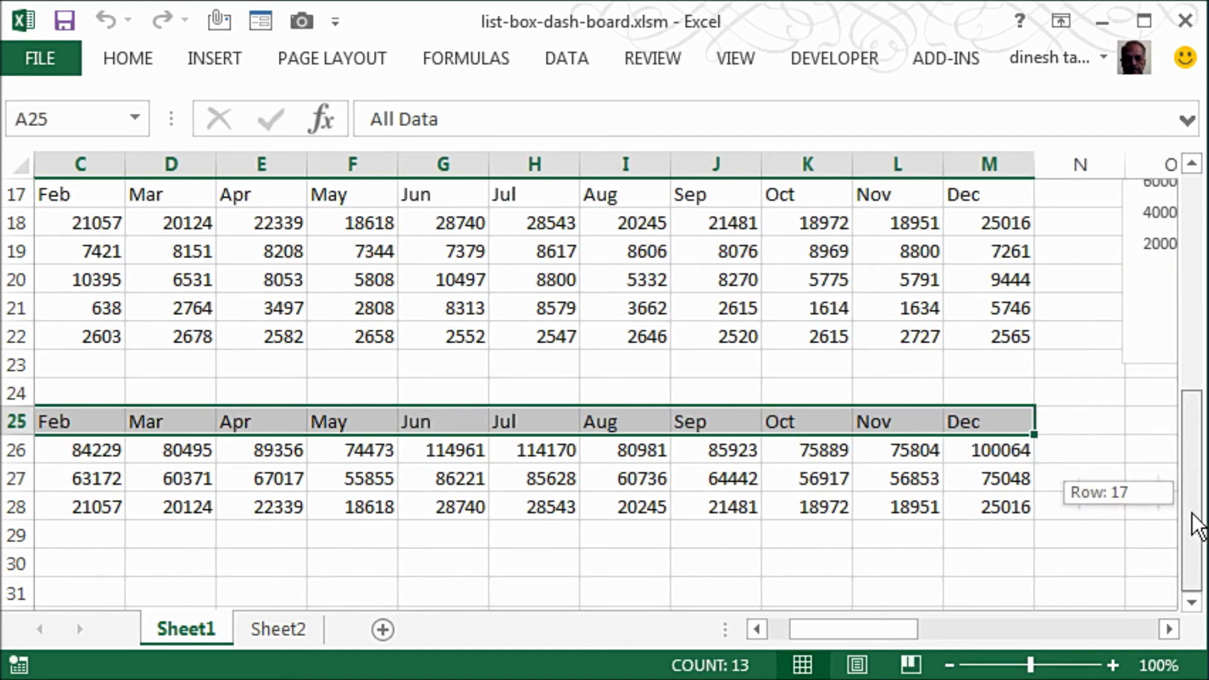
click(757, 630)
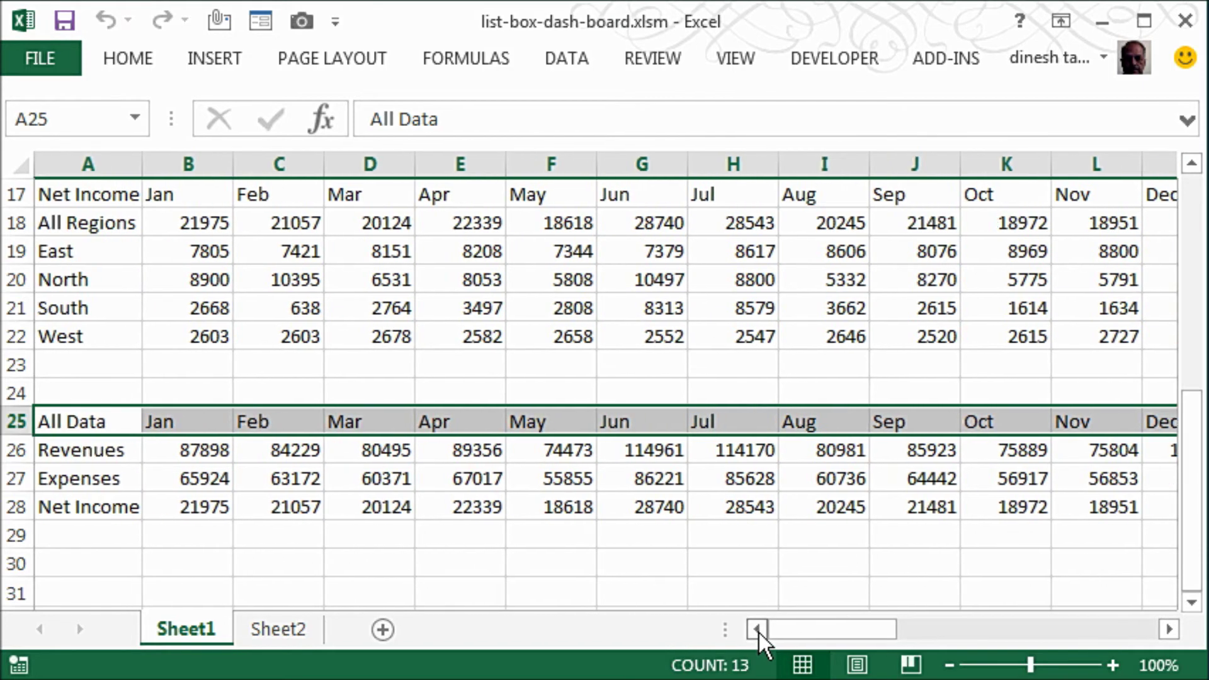
mouse_move(95, 478)
mouse_down()
mouse_move(1057, 471)
mouse_move(914, 474)
mouse_up()
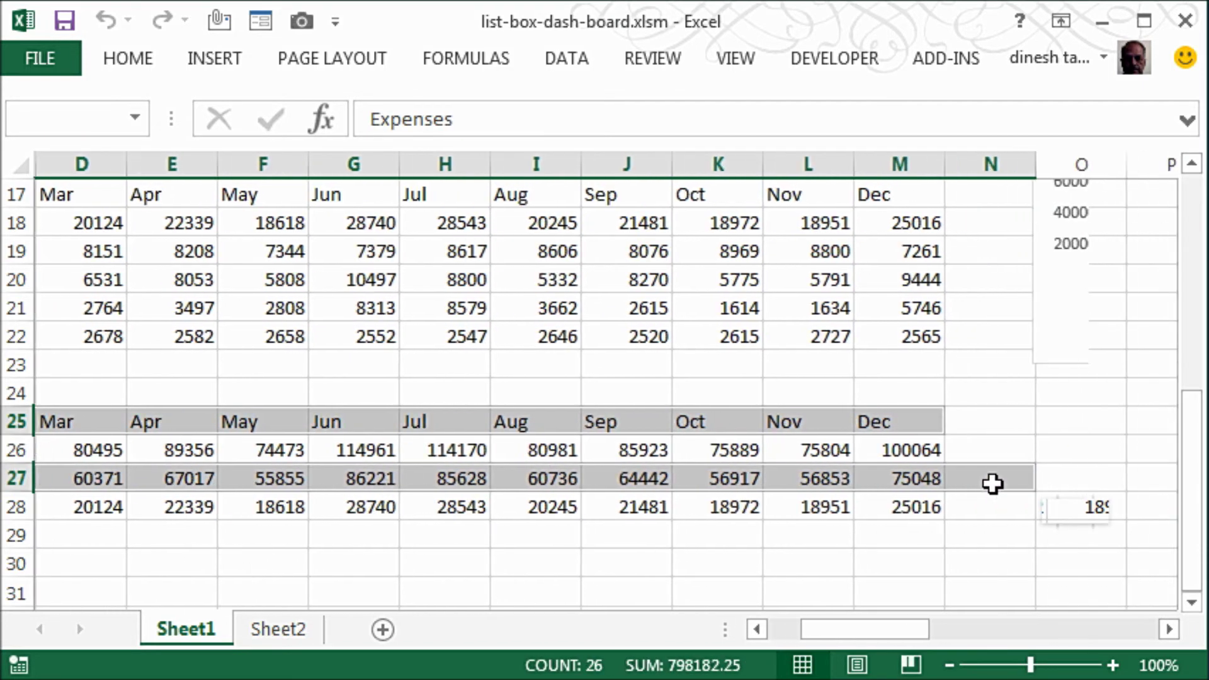
click(1168, 629)
click(1163, 625)
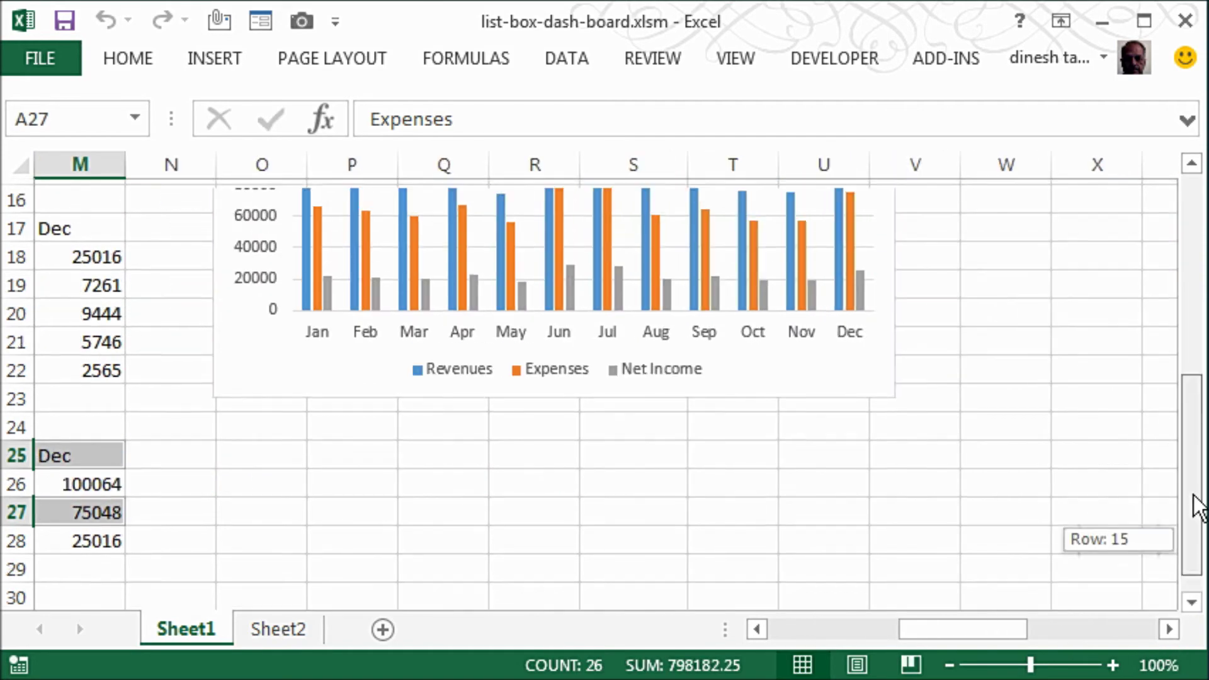
drag(1192, 498, 1192, 285)
click(1169, 629)
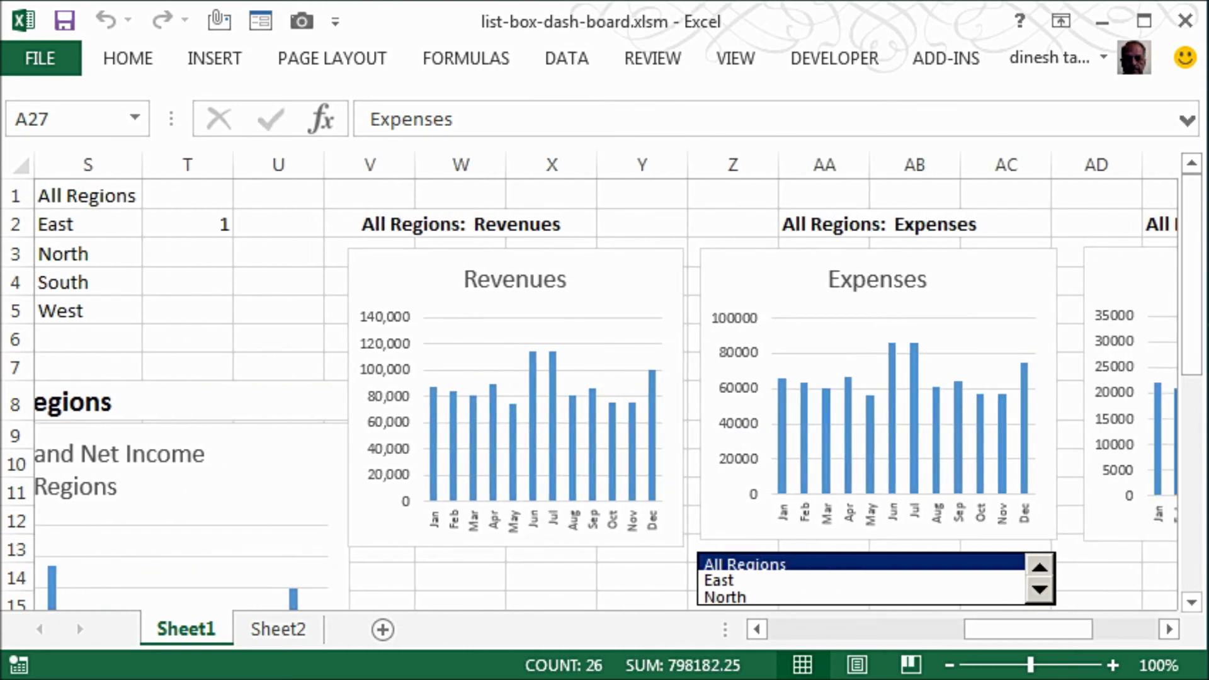
- Reveal the Net Income chart and view W2's INDEX formula producing 'All Regions: Revenues'
click(1169, 630)
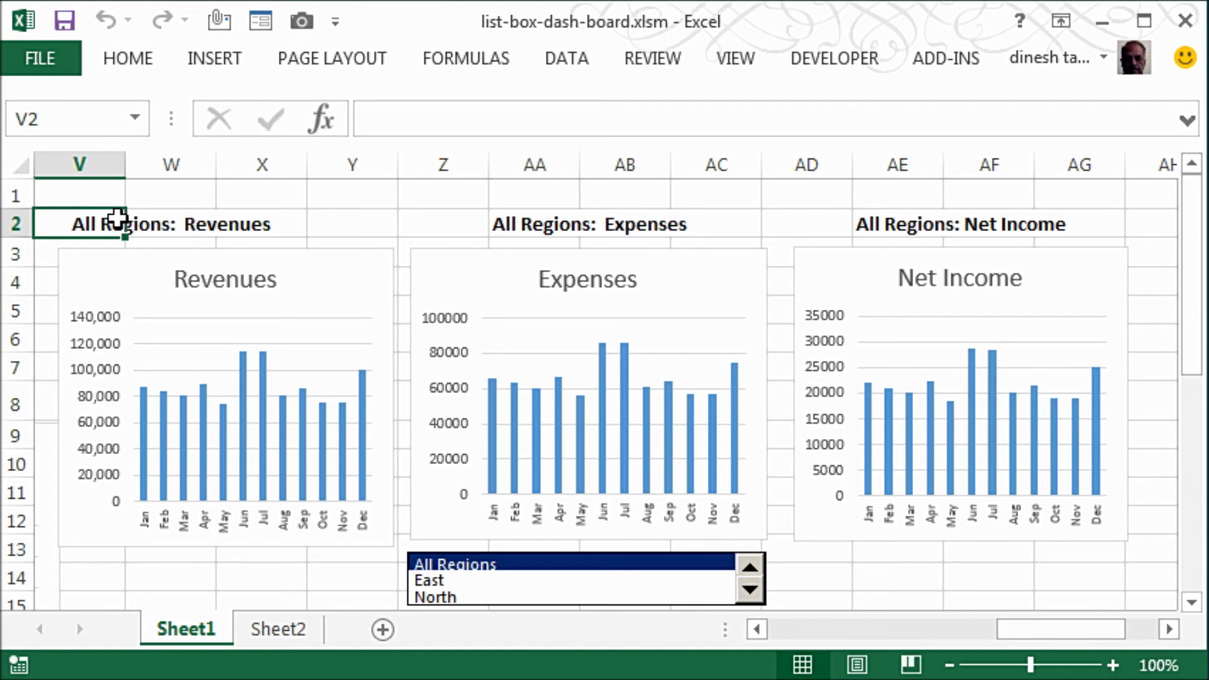
click(169, 224)
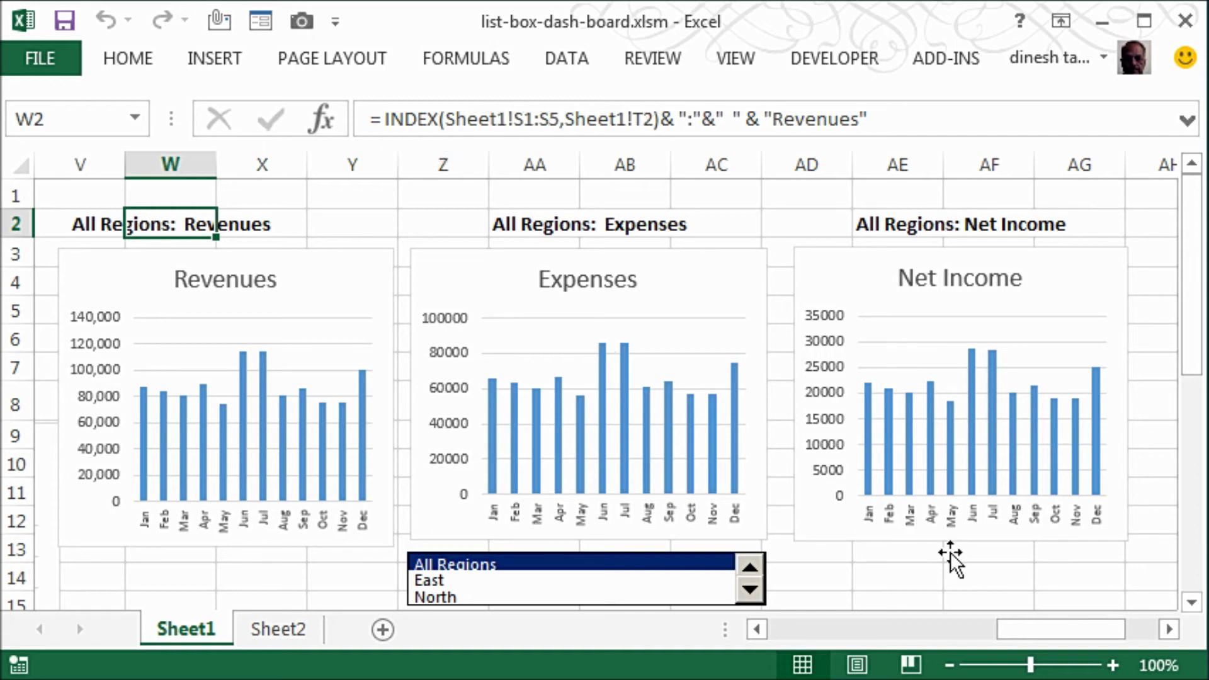
drag(1010, 626, 957, 628)
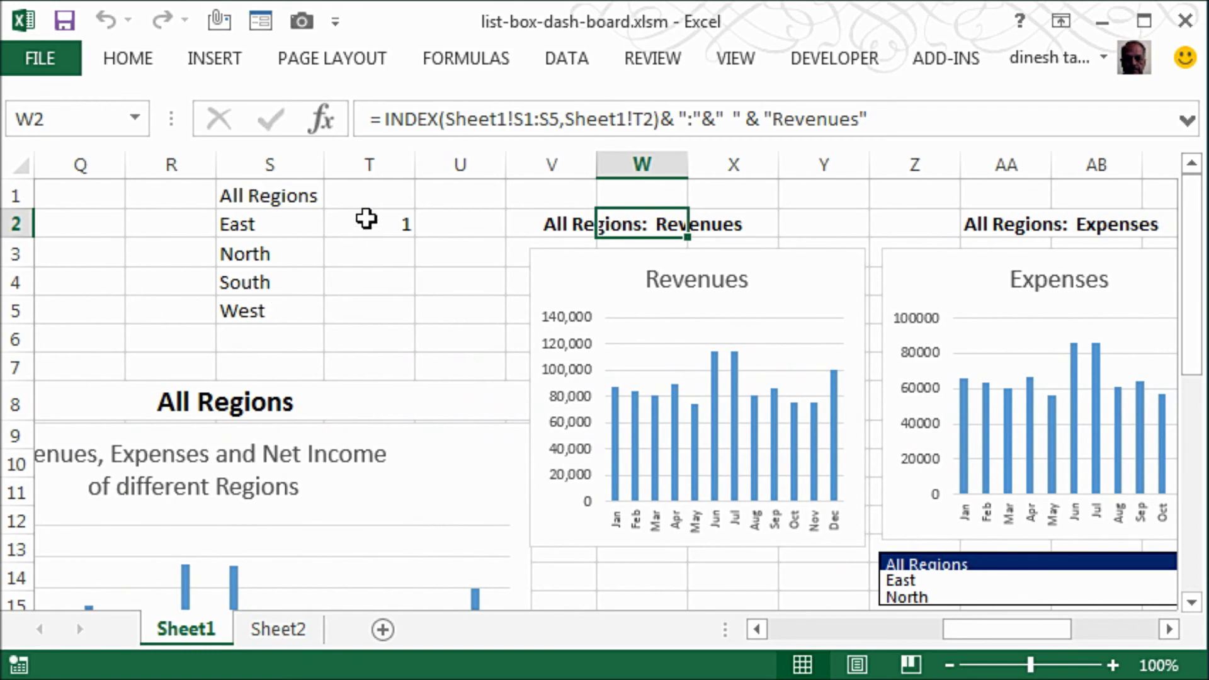
drag(1018, 628, 1062, 625)
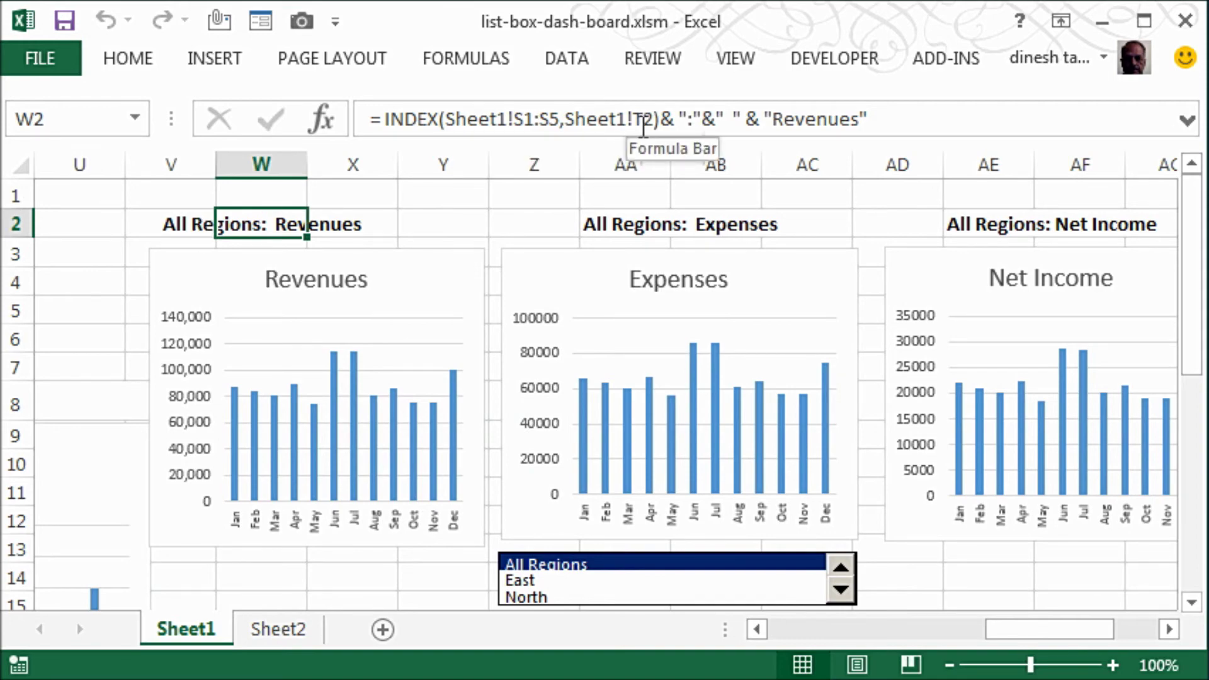
mouse_move(1067, 633)
mouse_down()
mouse_move(973, 637)
mouse_move(1017, 633)
mouse_up()
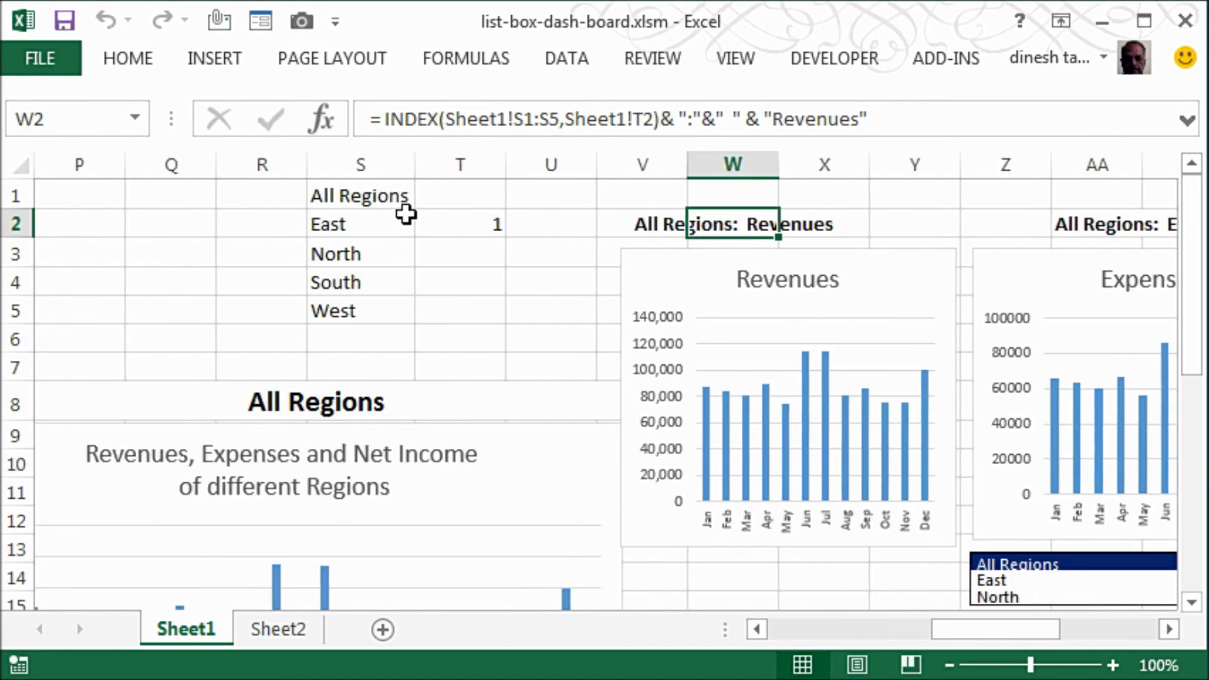
click(669, 224)
click(714, 228)
drag(1191, 332, 1203, 438)
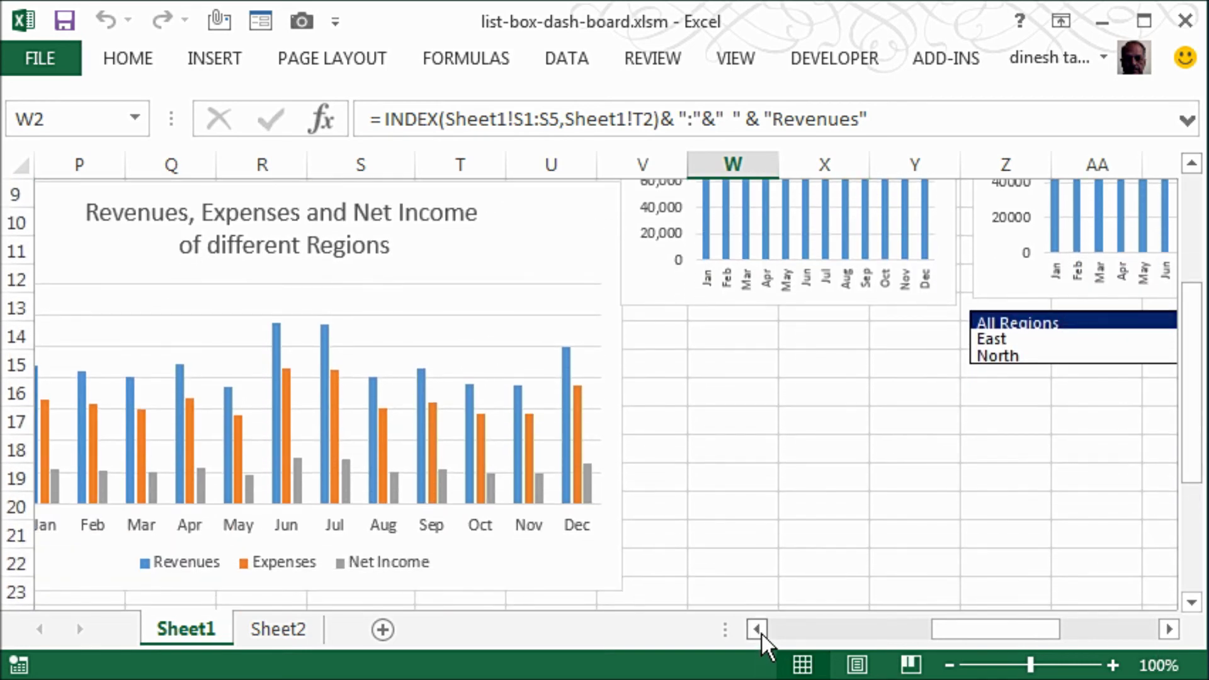
- Select the All Data table A25:M28 and show the INSERT tab's chart options
click(756, 629)
click(757, 628)
click(756, 629)
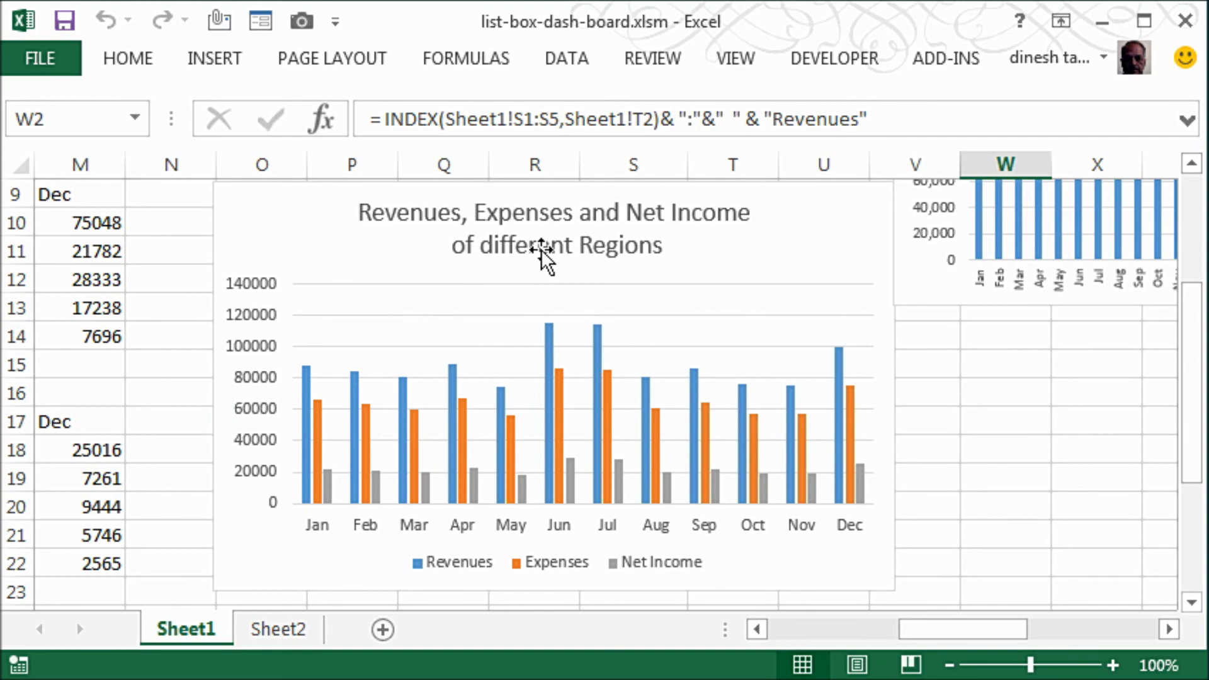
drag(943, 628, 814, 628)
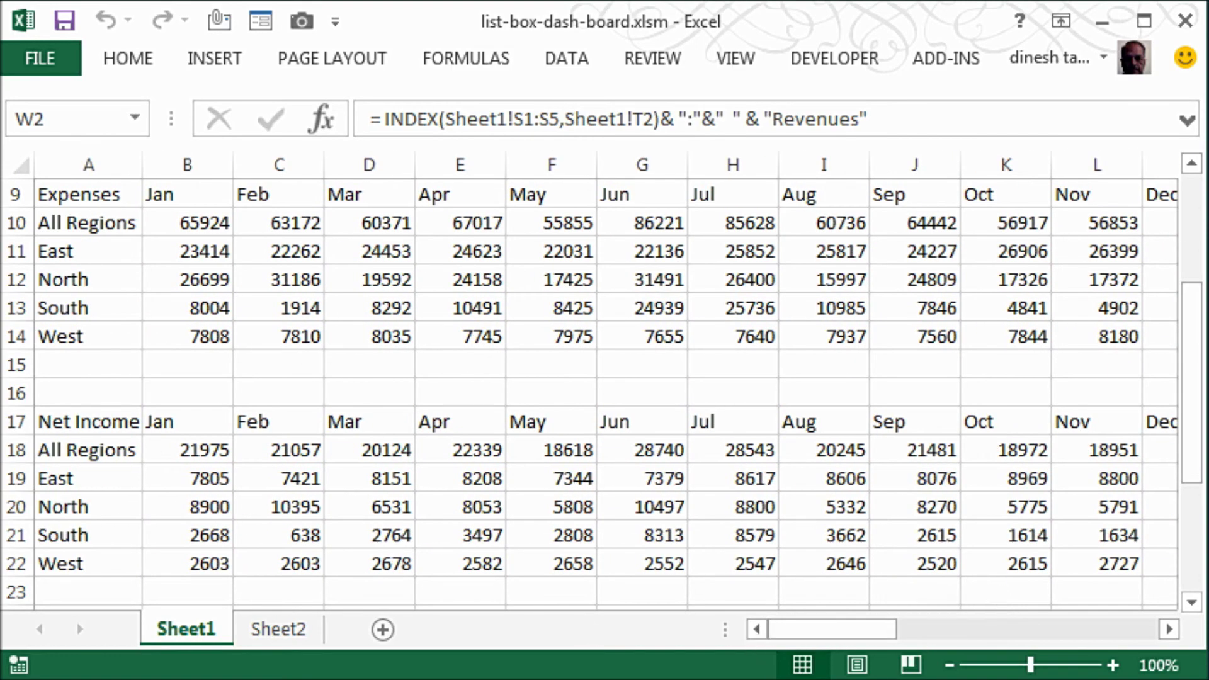
drag(1192, 391, 1192, 499)
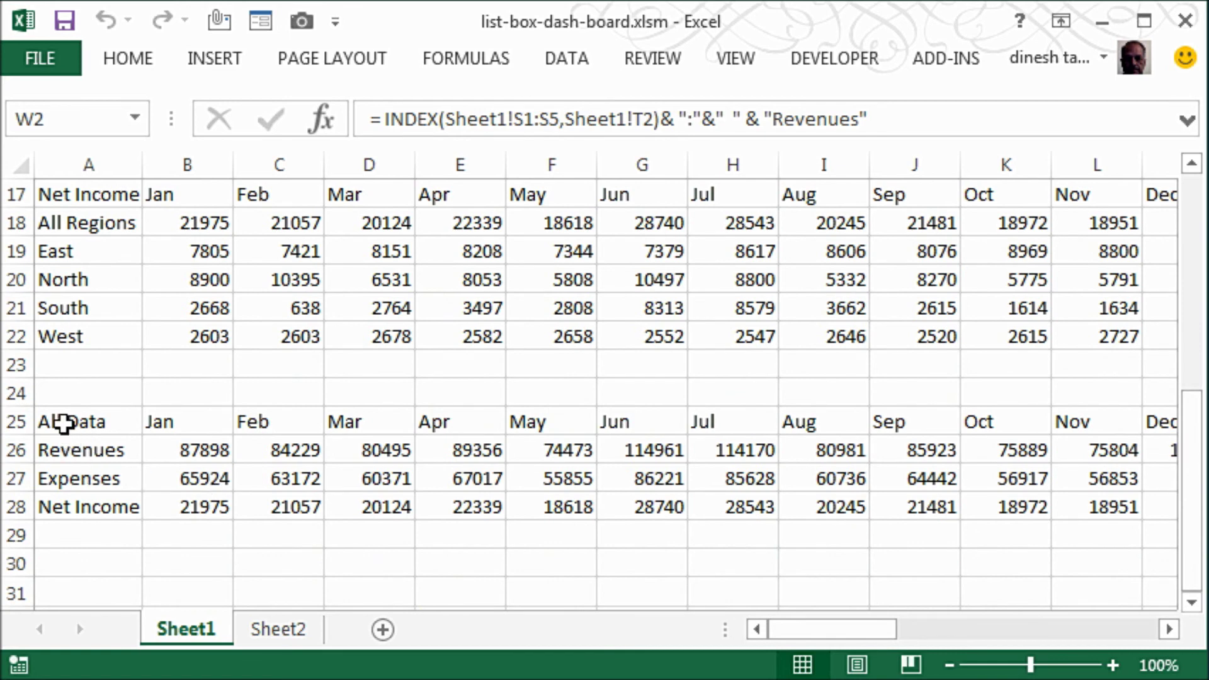
drag(63, 423, 1182, 505)
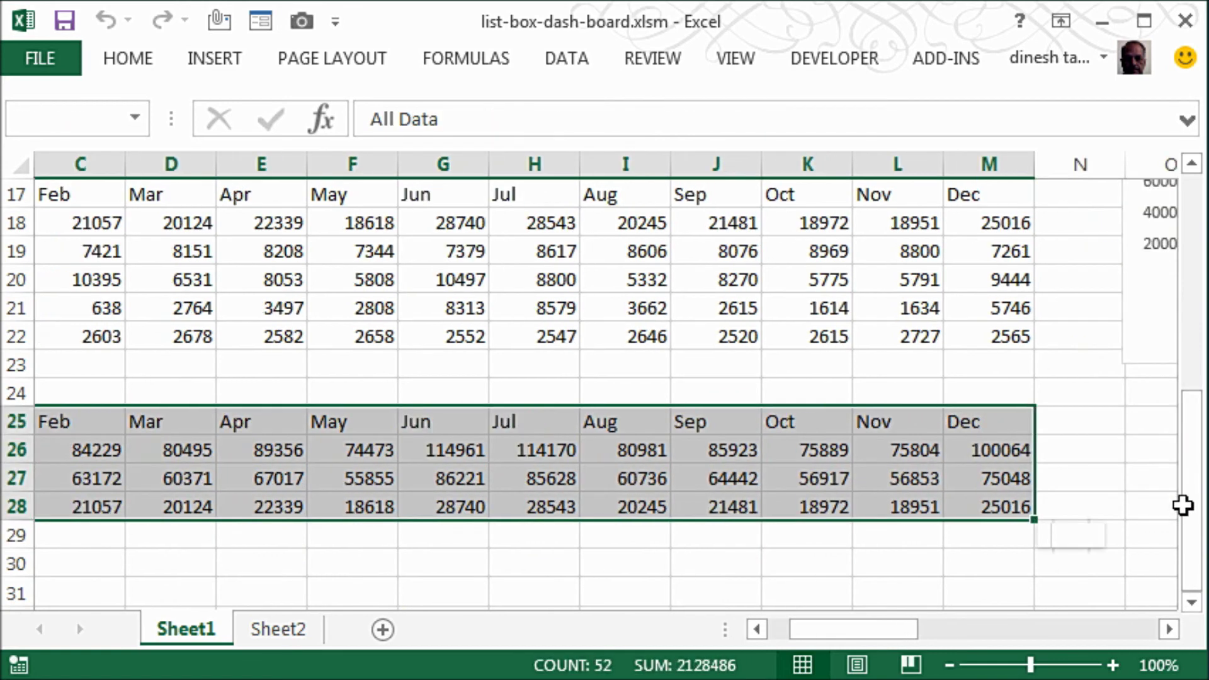
drag(1183, 505, 1004, 499)
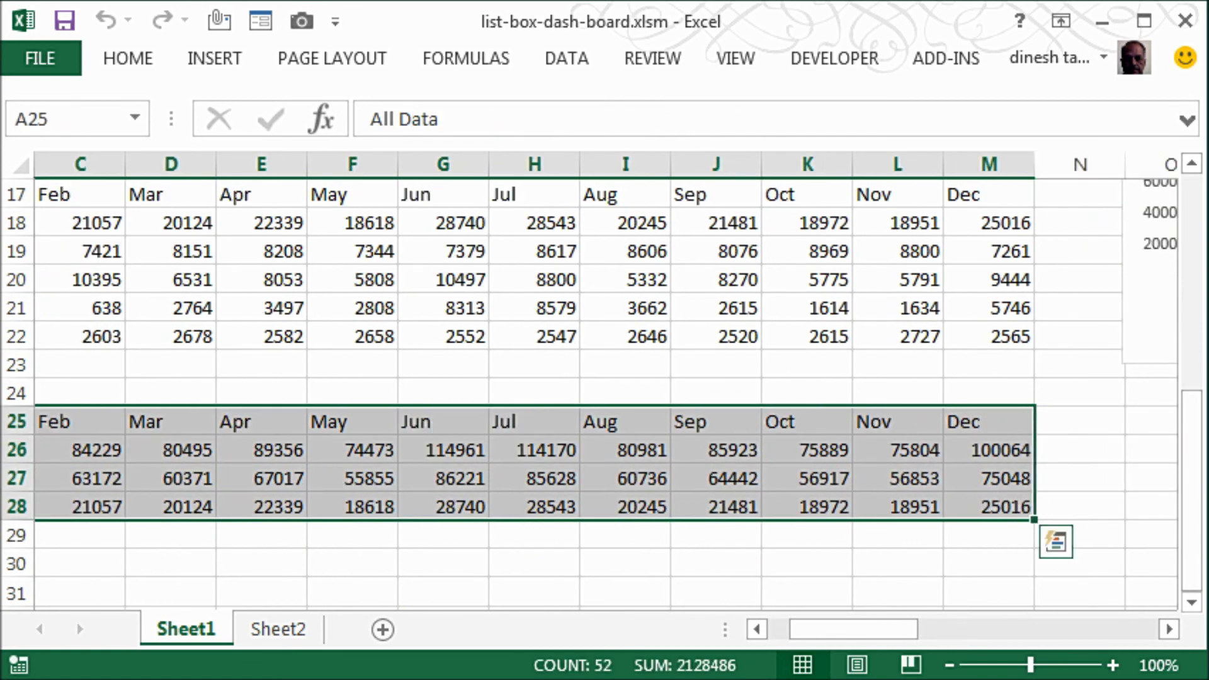
drag(1172, 629, 1195, 477)
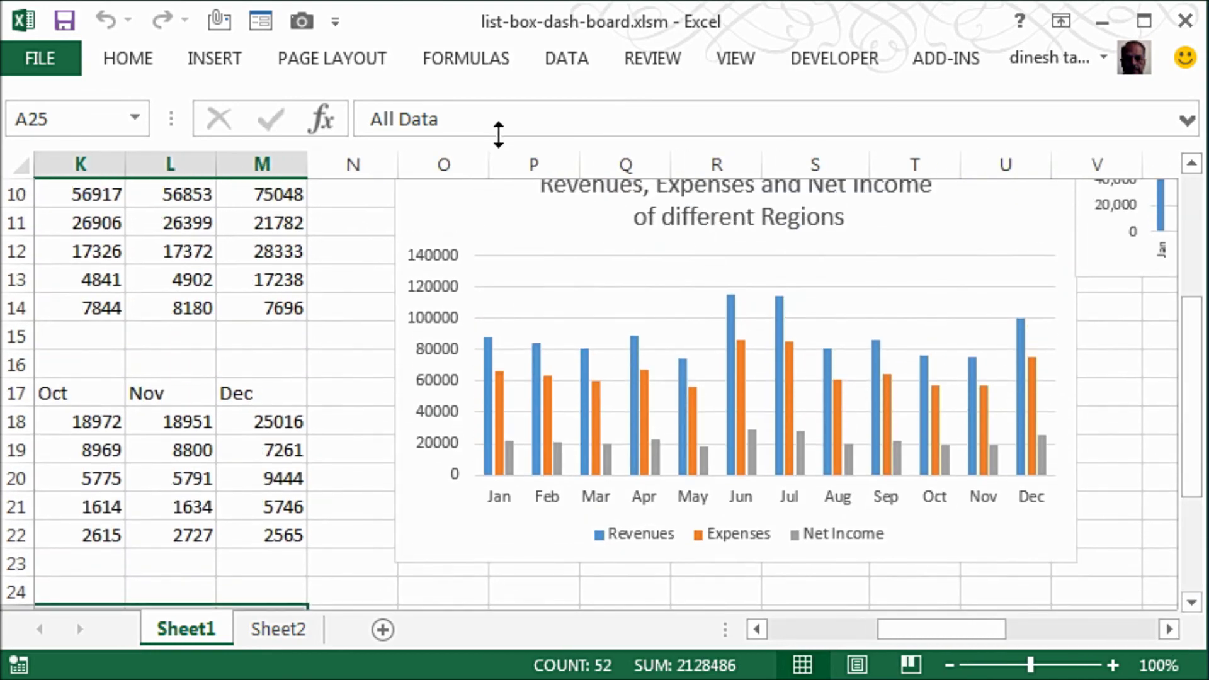
click(201, 56)
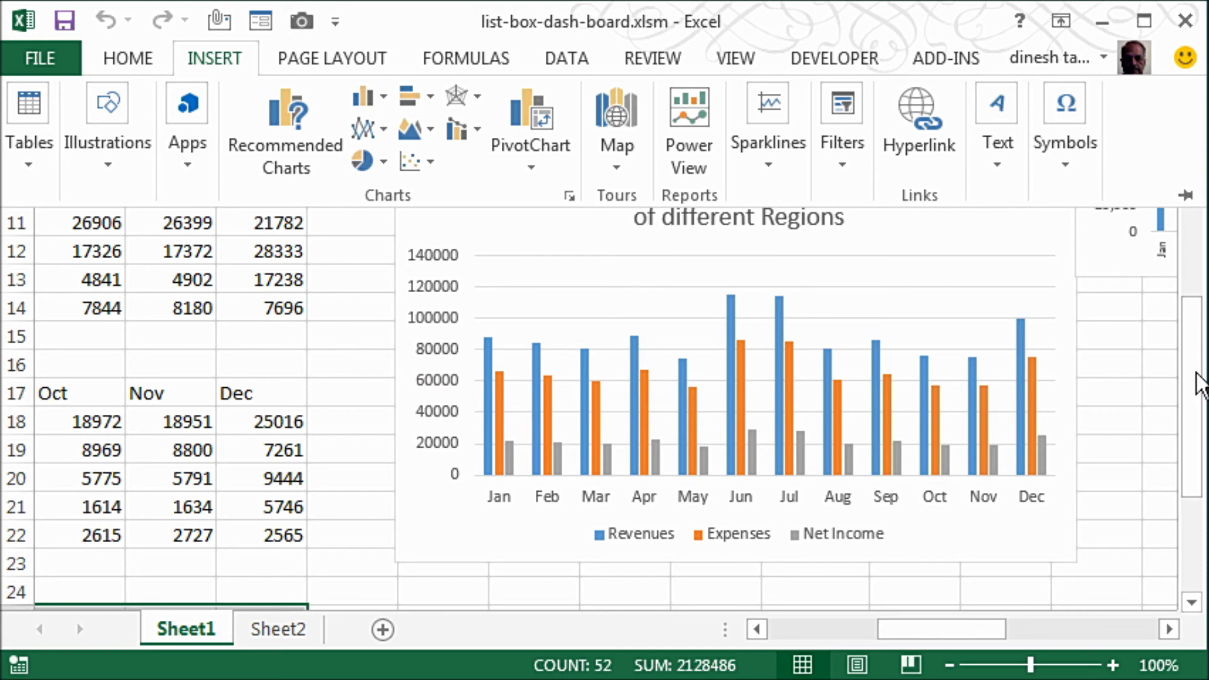
- Check merged cell O8's formula =INDEX(Sheet1!S1:S5,Sheet1!T2) behind the All Regions title
drag(1199, 384, 1199, 347)
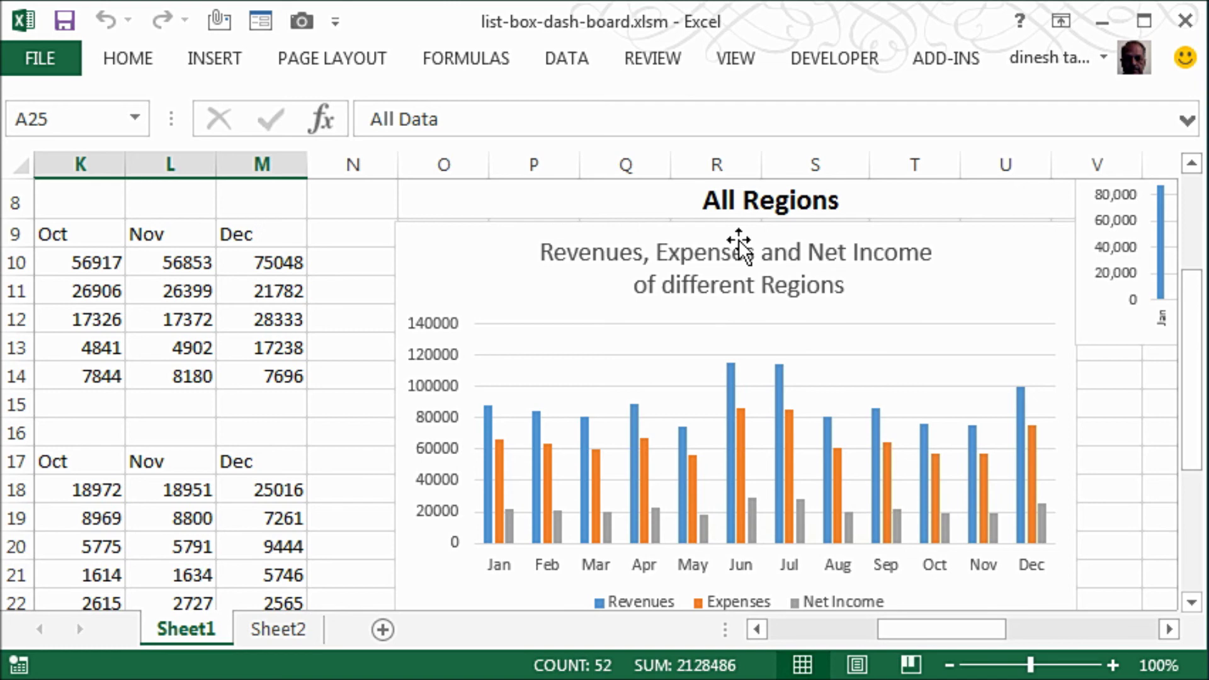
click(738, 203)
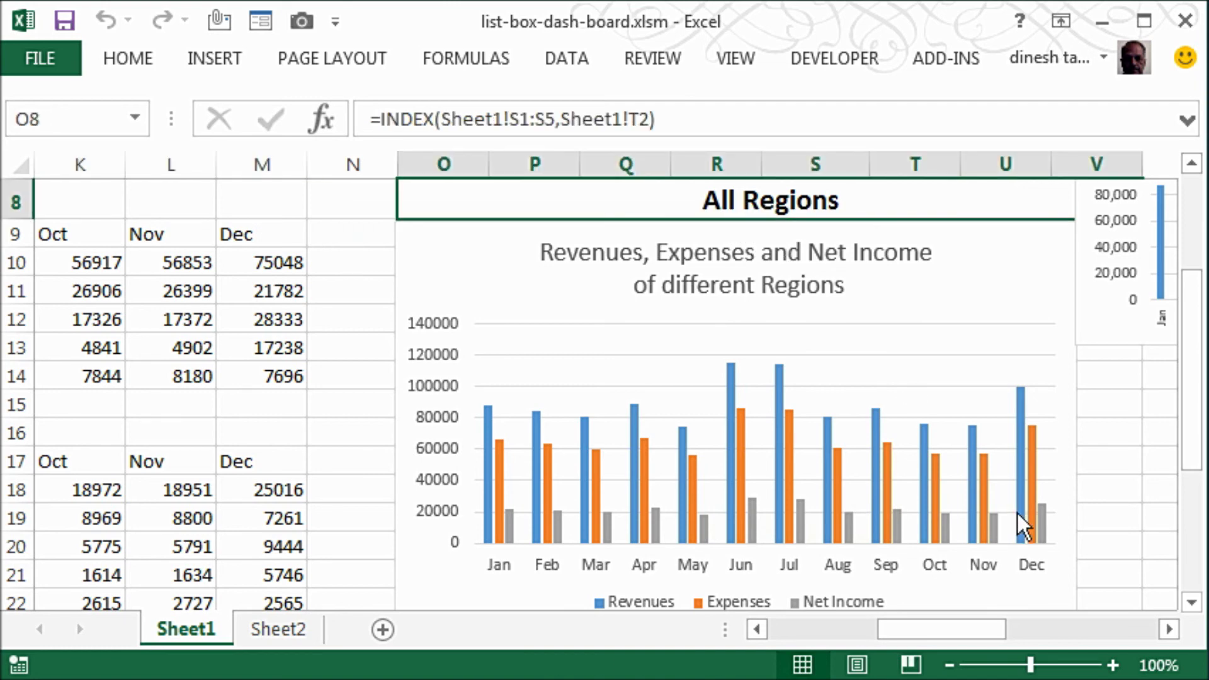
click(1162, 631)
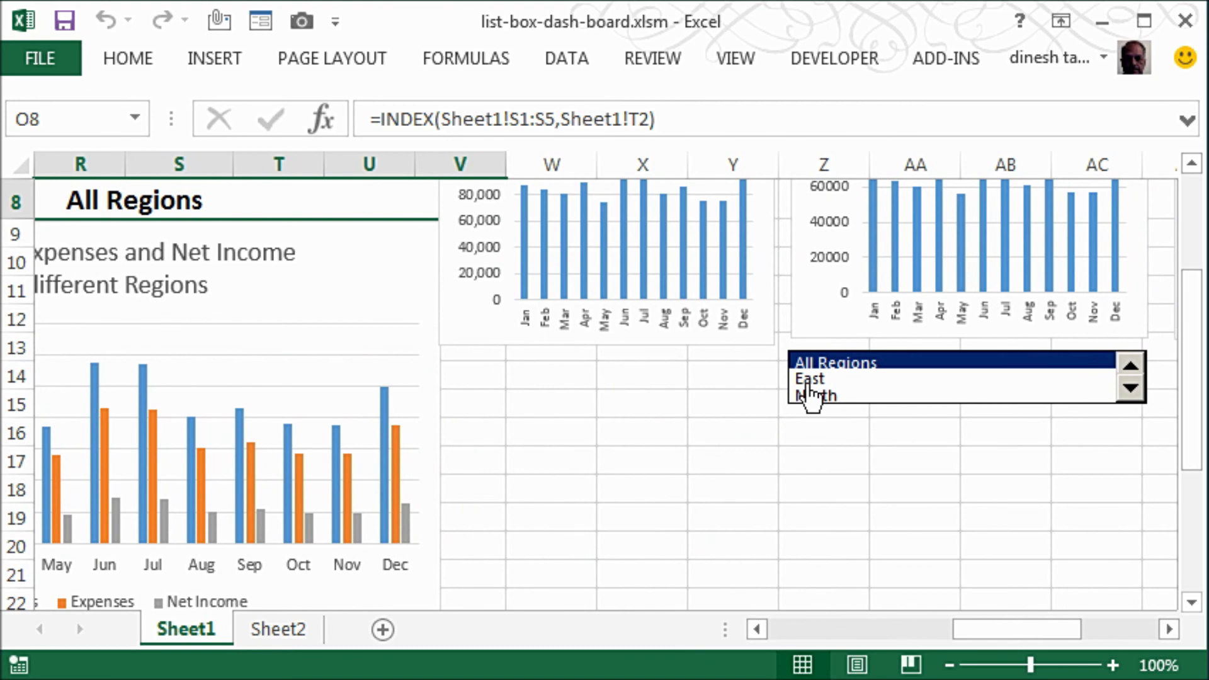
- Choose East in the list box and review the East titles and Revenues, Expenses, Net Income charts
click(811, 381)
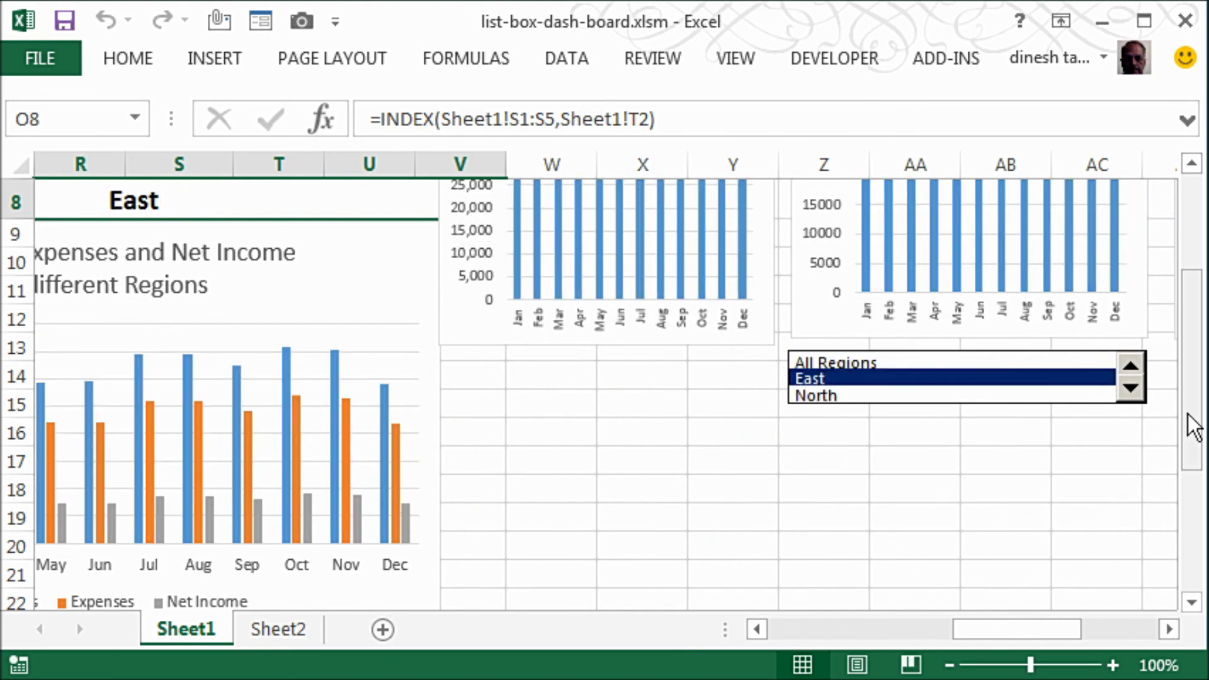
drag(1192, 428, 1192, 333)
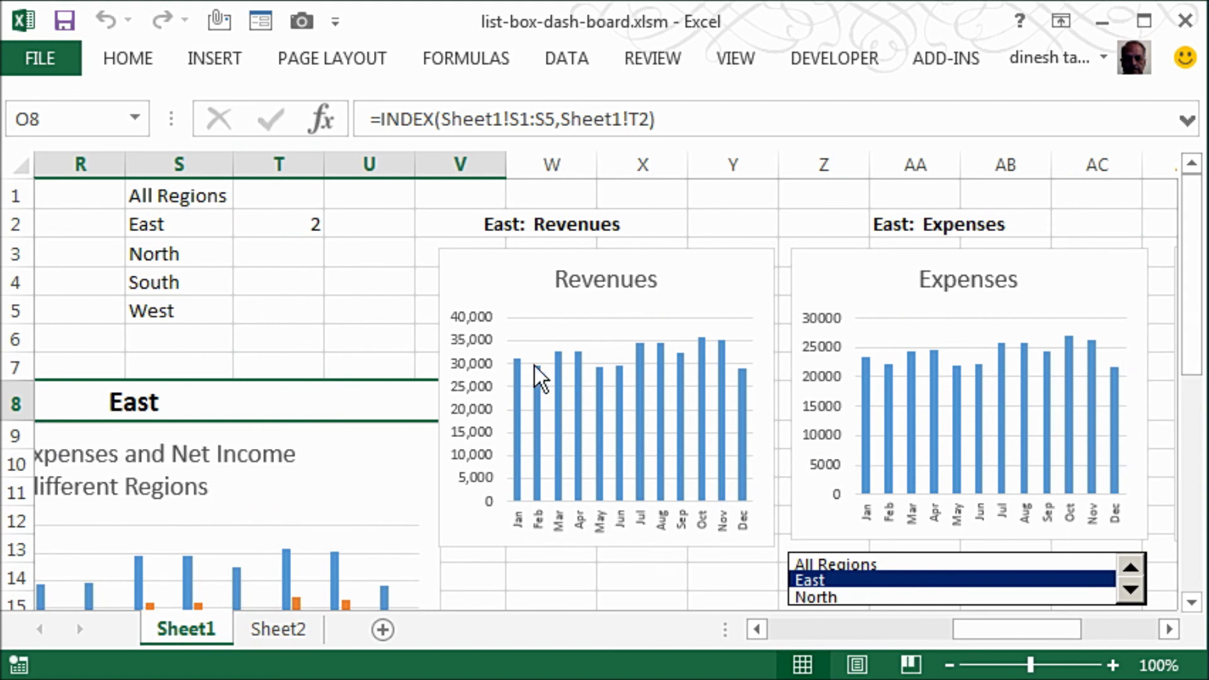
click(1170, 627)
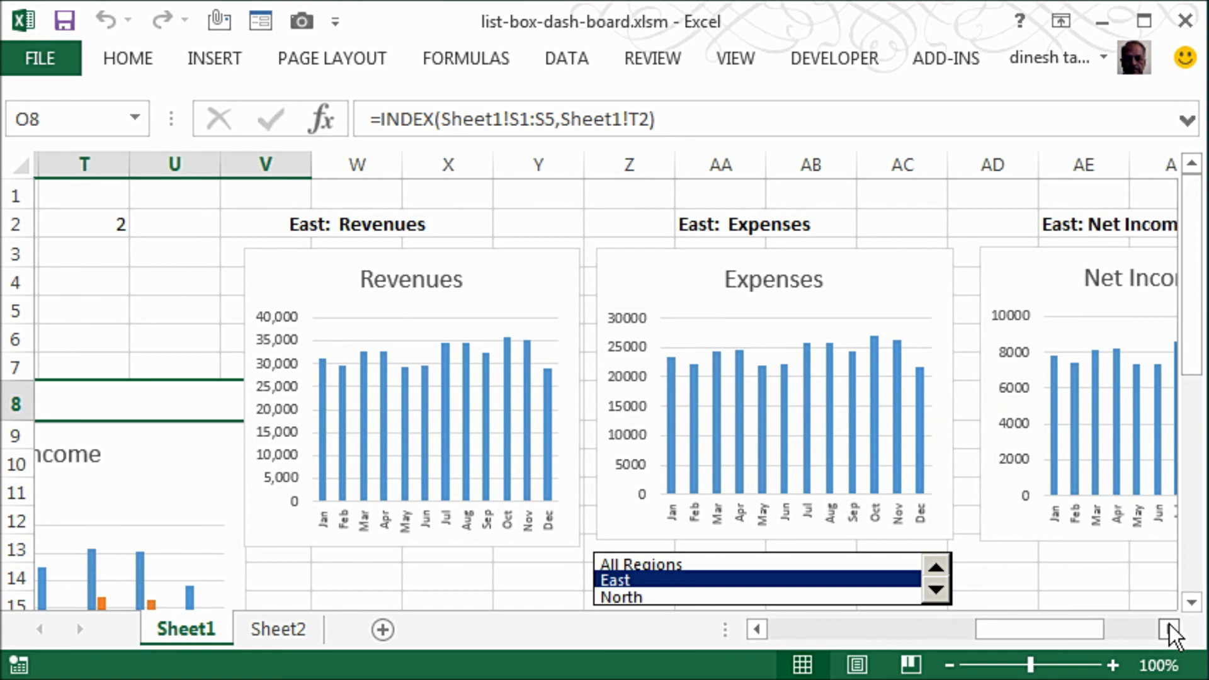
drag(1113, 629, 1004, 630)
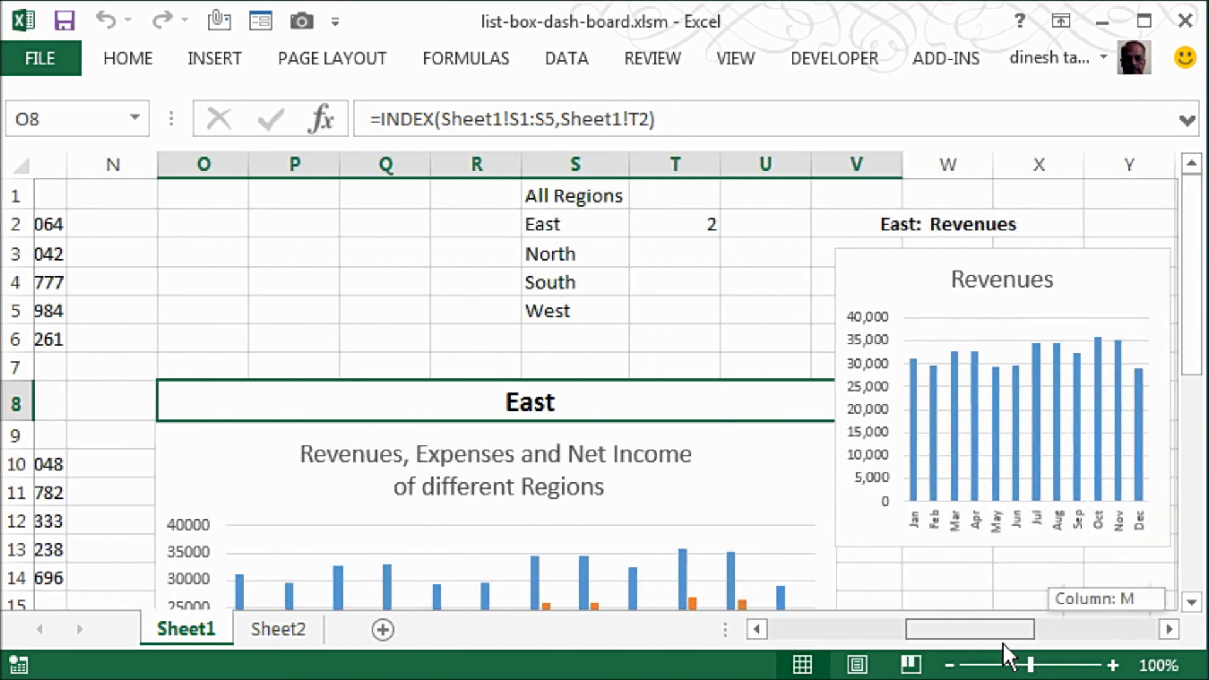
mouse_move(1196, 302)
mouse_down()
mouse_move(1203, 408)
mouse_move(1203, 391)
mouse_up()
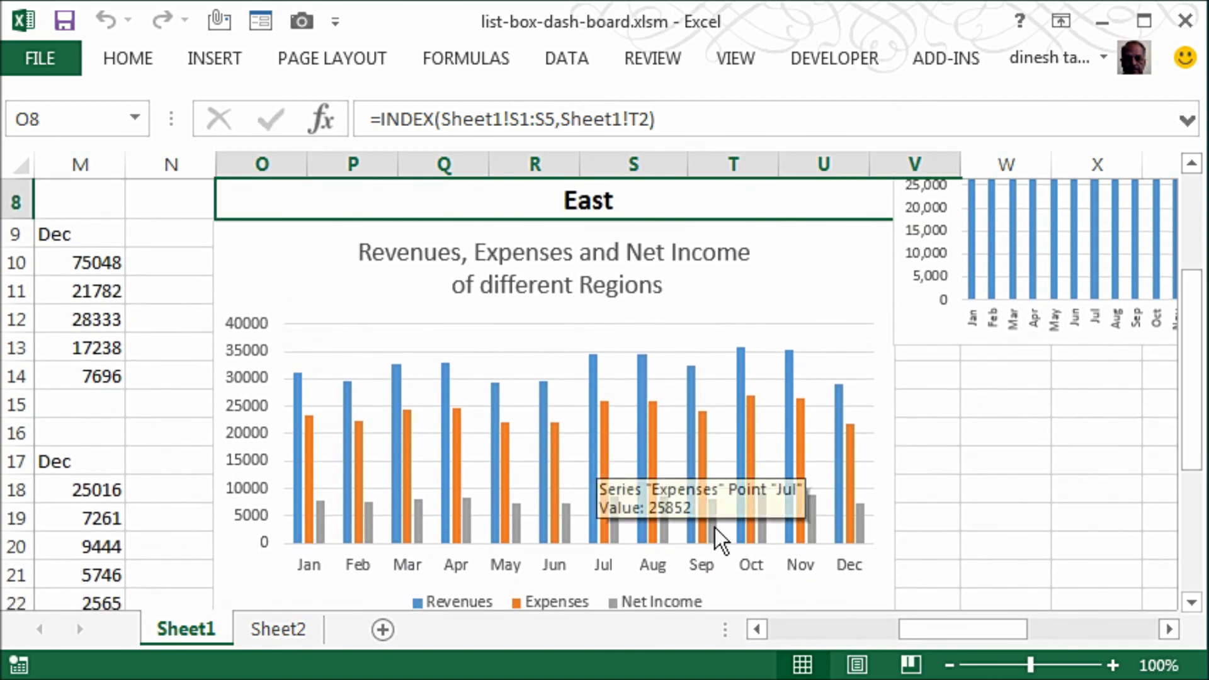
click(1166, 630)
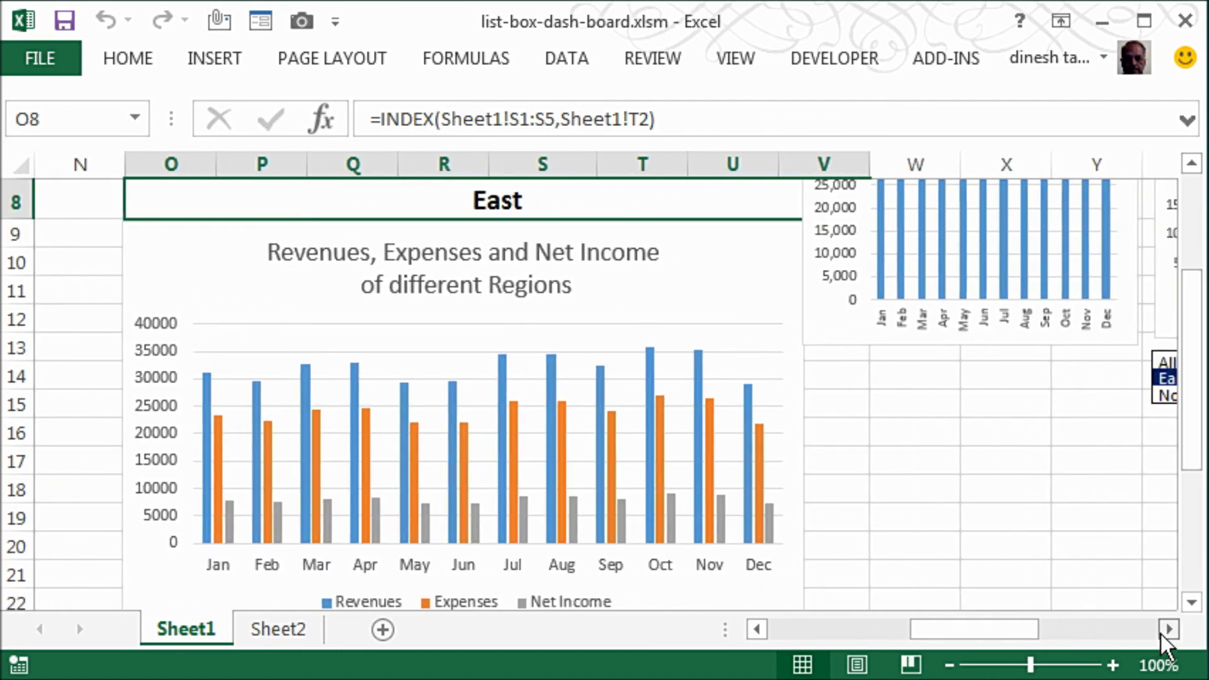
drag(1198, 451, 1199, 381)
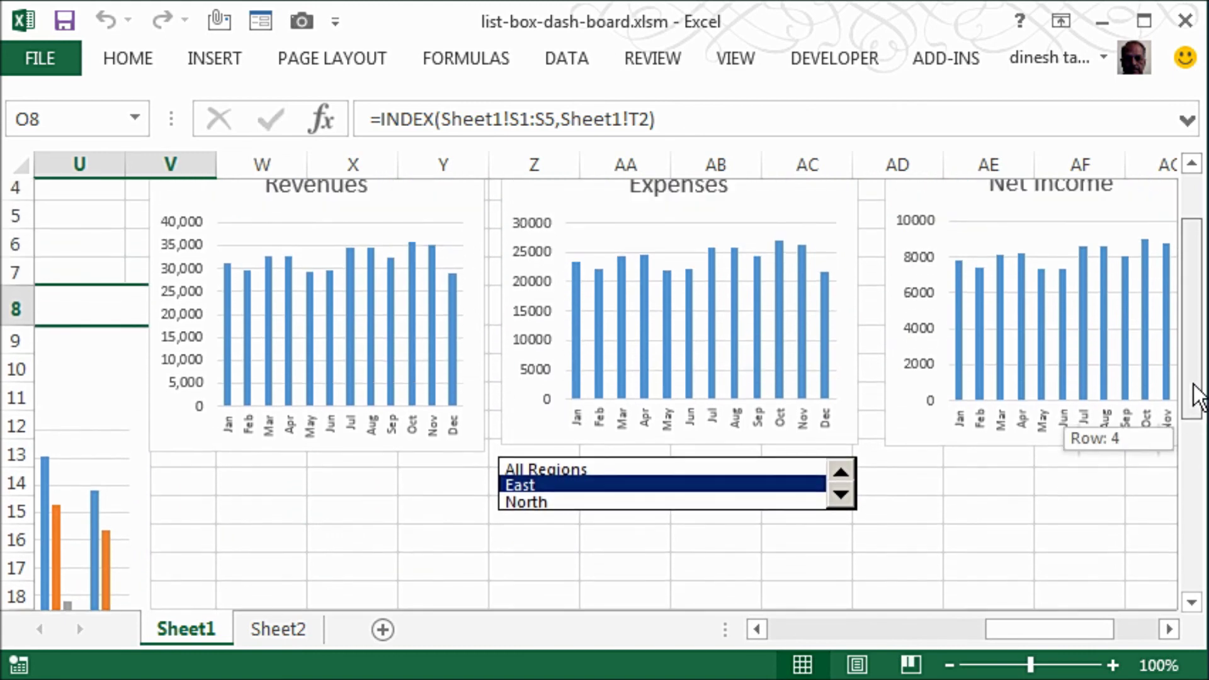
click(1167, 628)
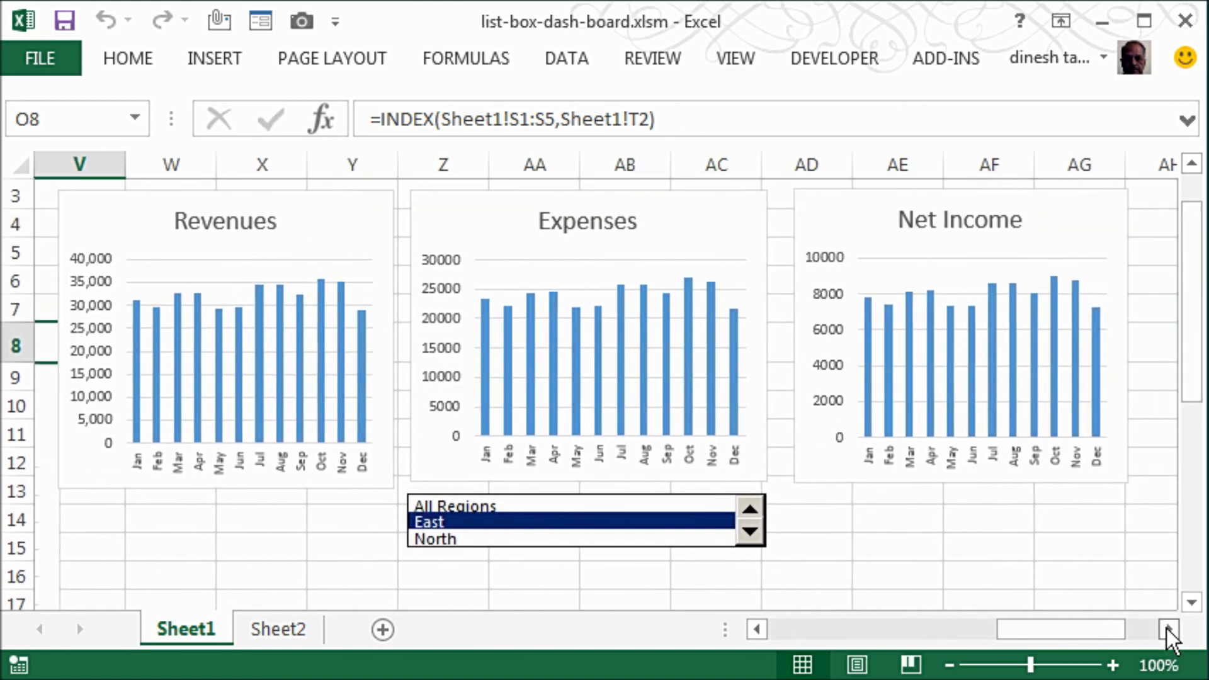
click(1167, 629)
click(761, 632)
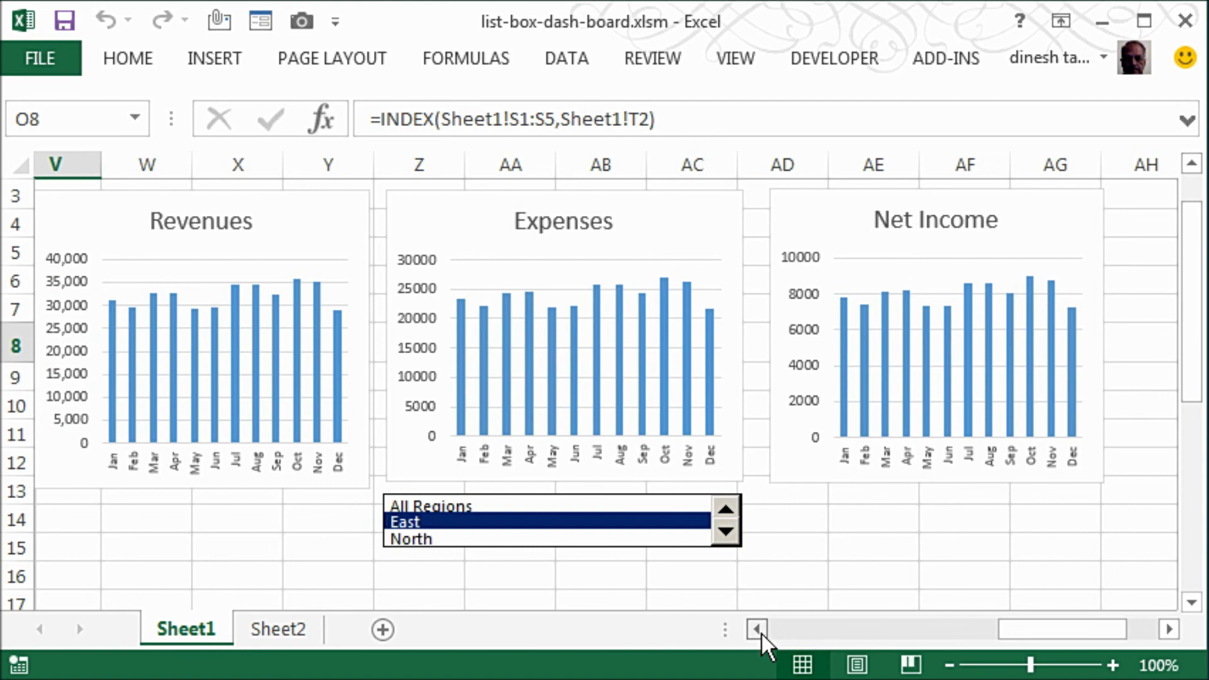